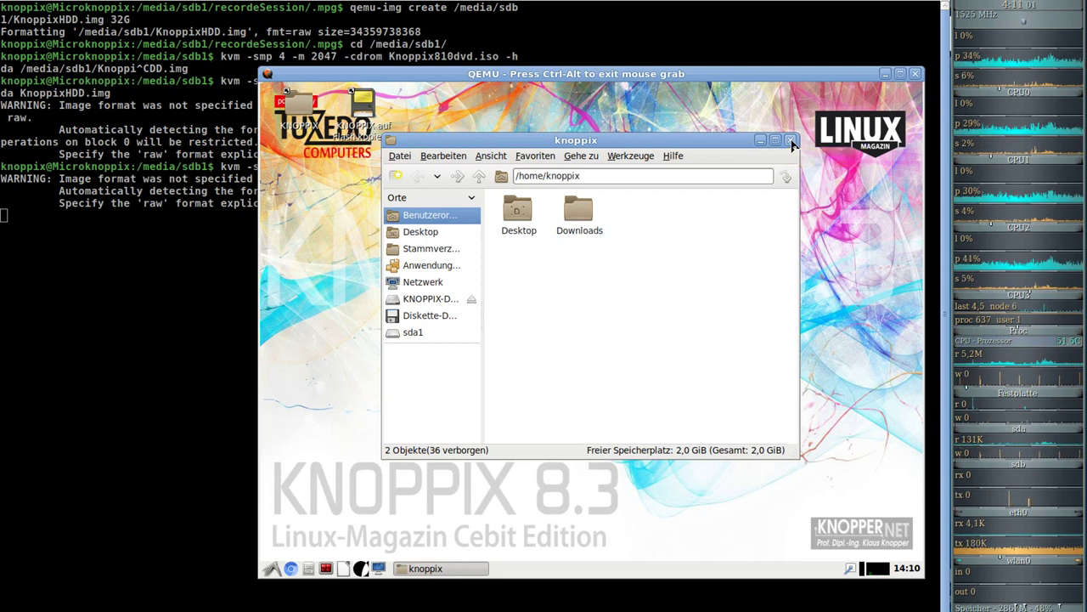
Close the knoppix file manager window and look through the programs in the Knoppix application category
{"action": "left_click", "coordinate": [791, 142]}
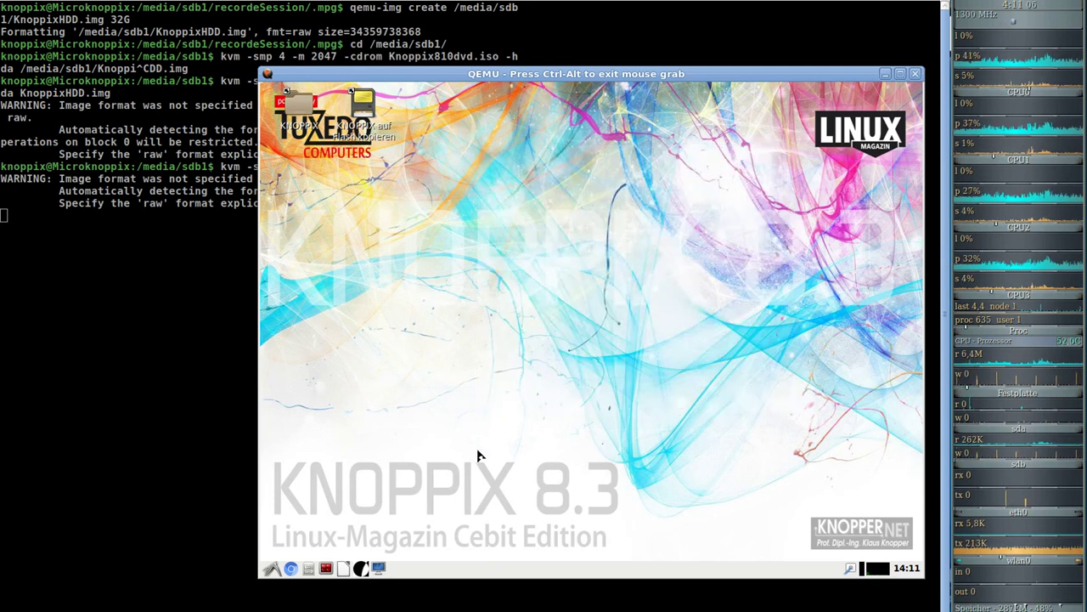
{"action": "left_click", "coordinate": [272, 568]}
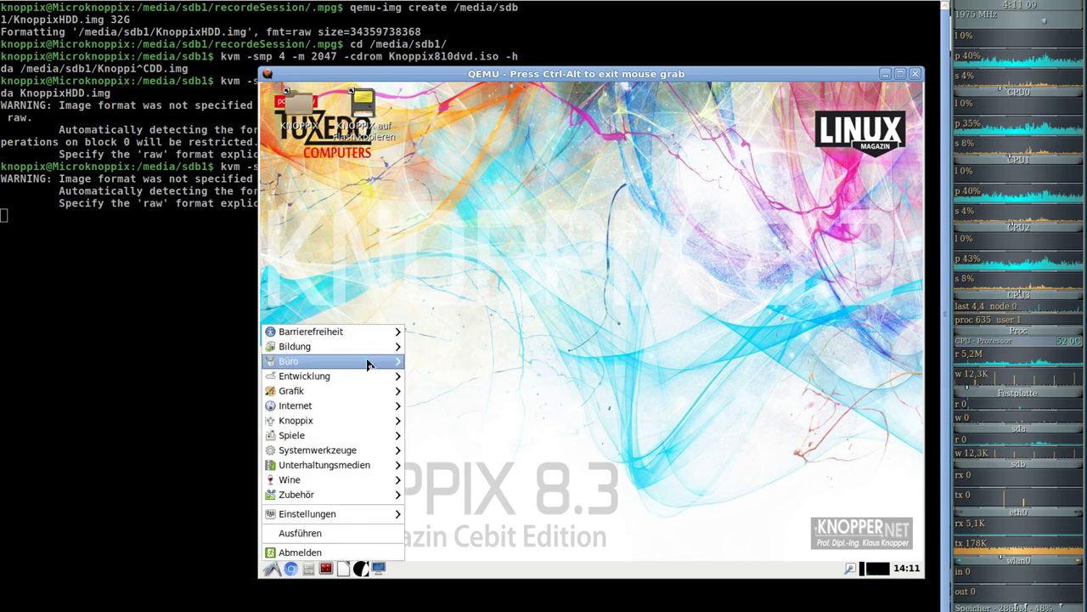
{"action": "mouse_move", "coordinate": [363, 424]}
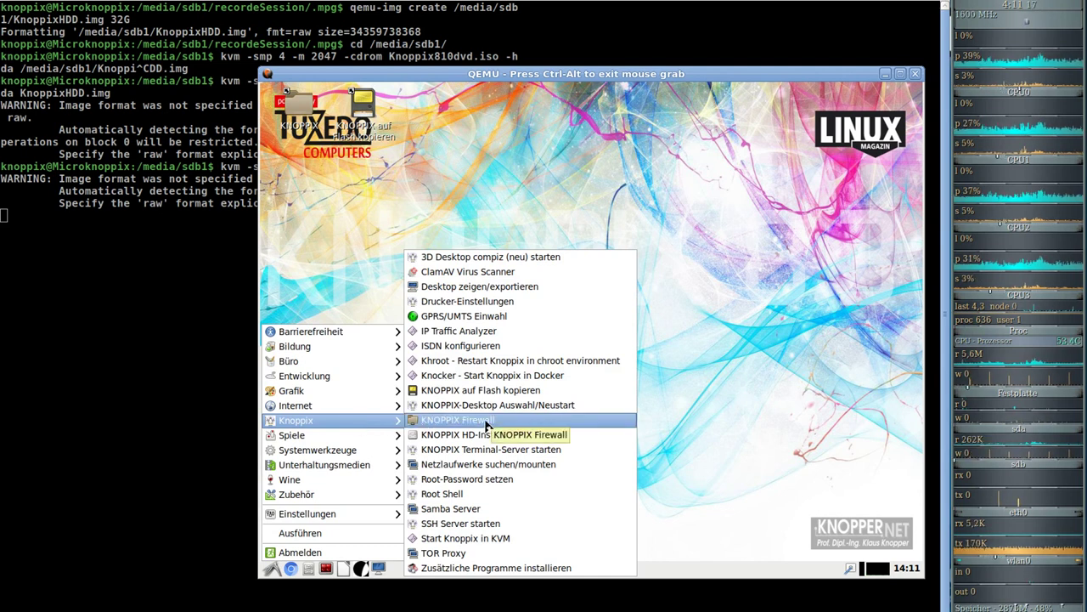
{"action": "left_click", "coordinate": [777, 376]}
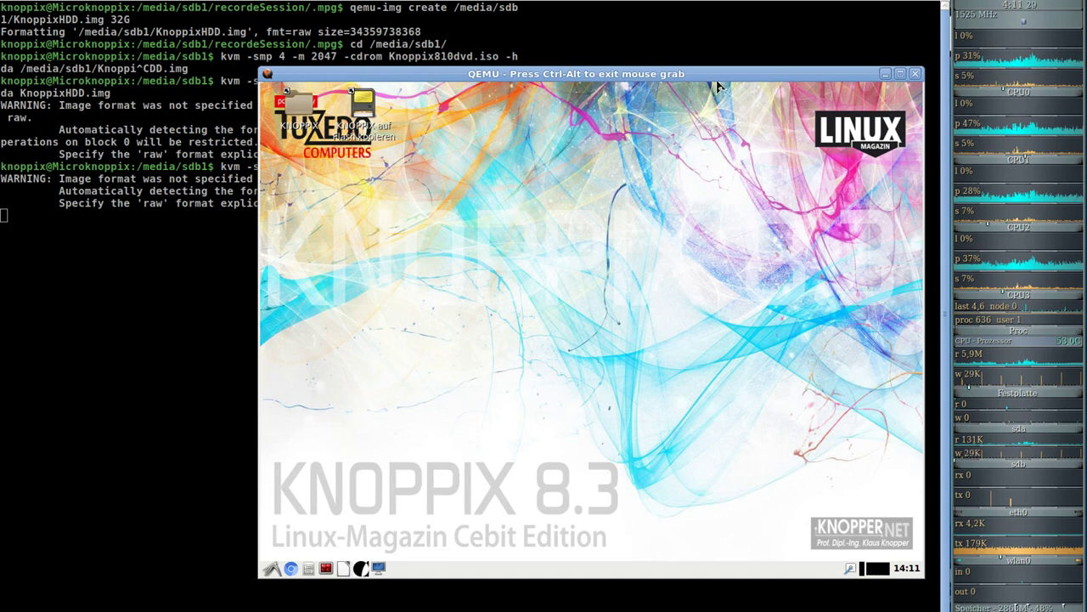
Release the mouse grab, get rid of the host terminal window behind the virtual machine, and return to the guest desktop
{"action": "key", "text": "ctrl+alt"}
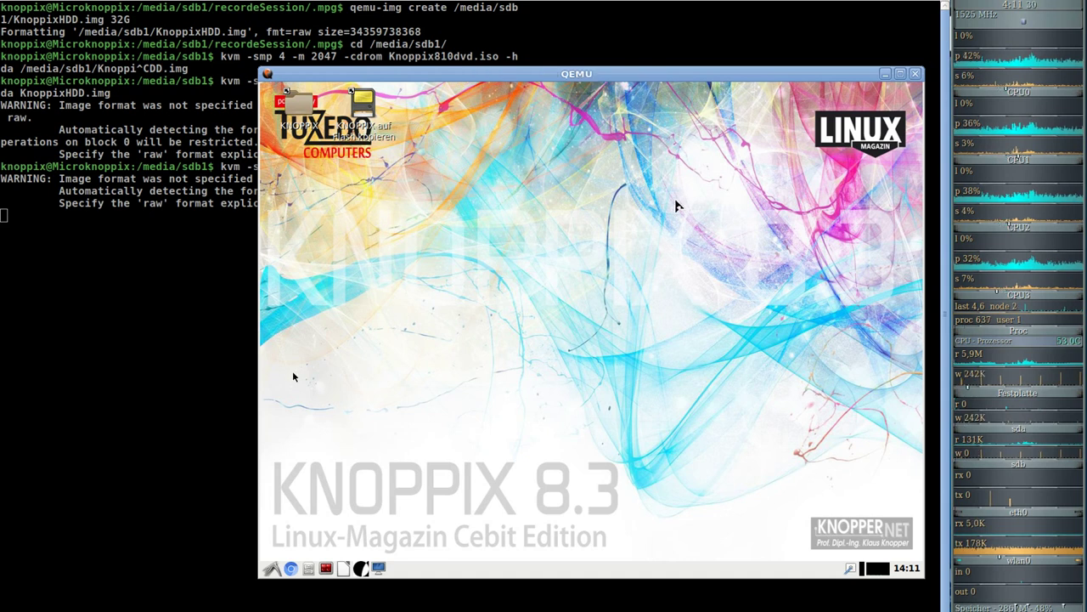
{"action": "key", "text": "alt+F4"}
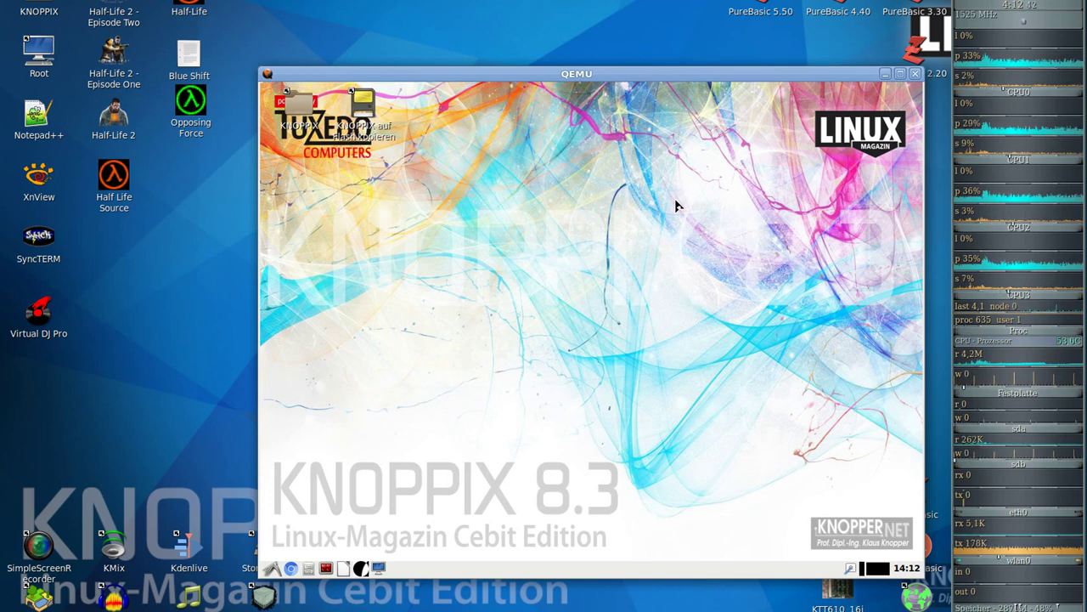
{"action": "left_click", "coordinate": [677, 205]}
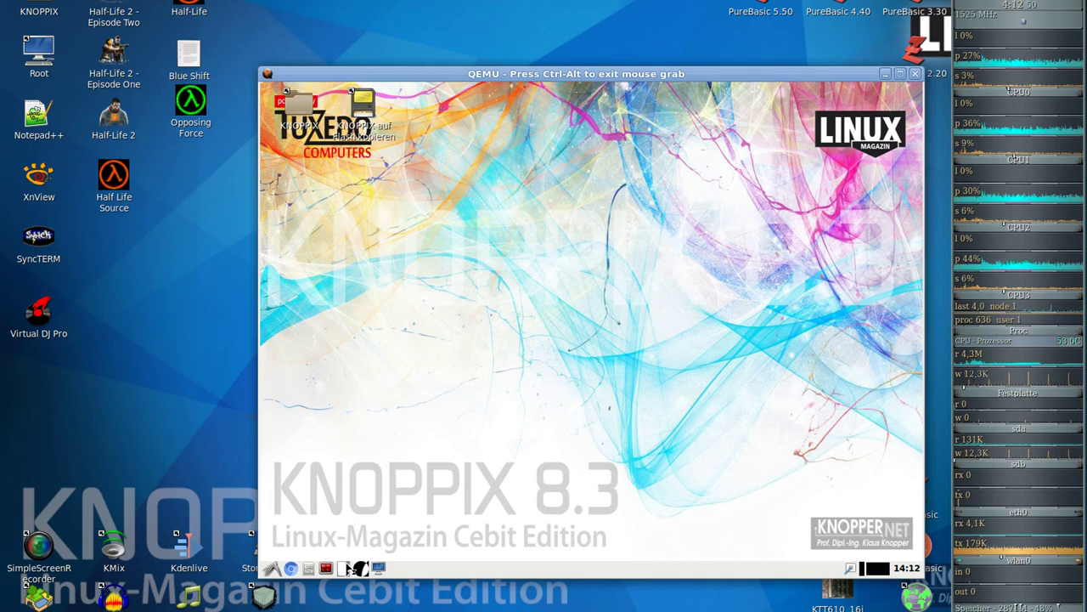
Open a new Writer text document in the guest's LibreOffice, view it, and close LibreOffice
{"action": "left_click", "coordinate": [347, 565]}
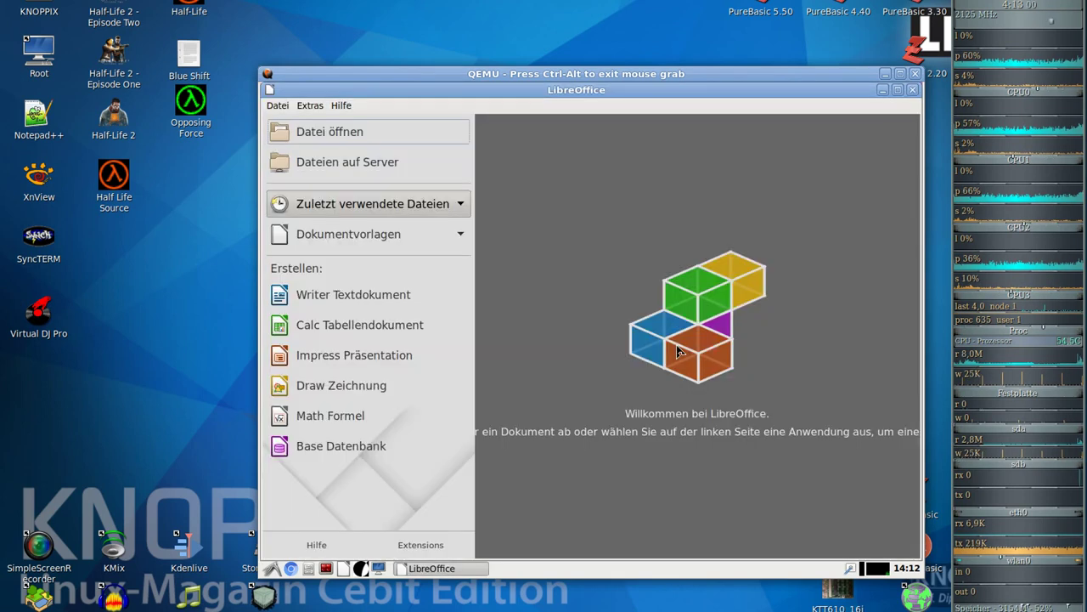
{"action": "left_click", "coordinate": [396, 302]}
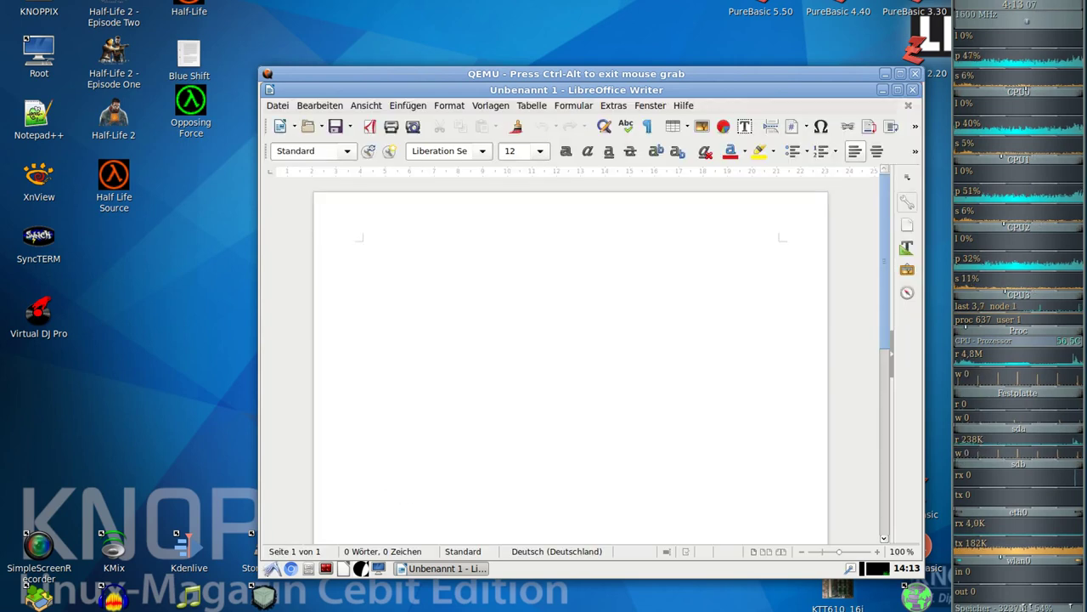
{"action": "left_click", "coordinate": [270, 568]}
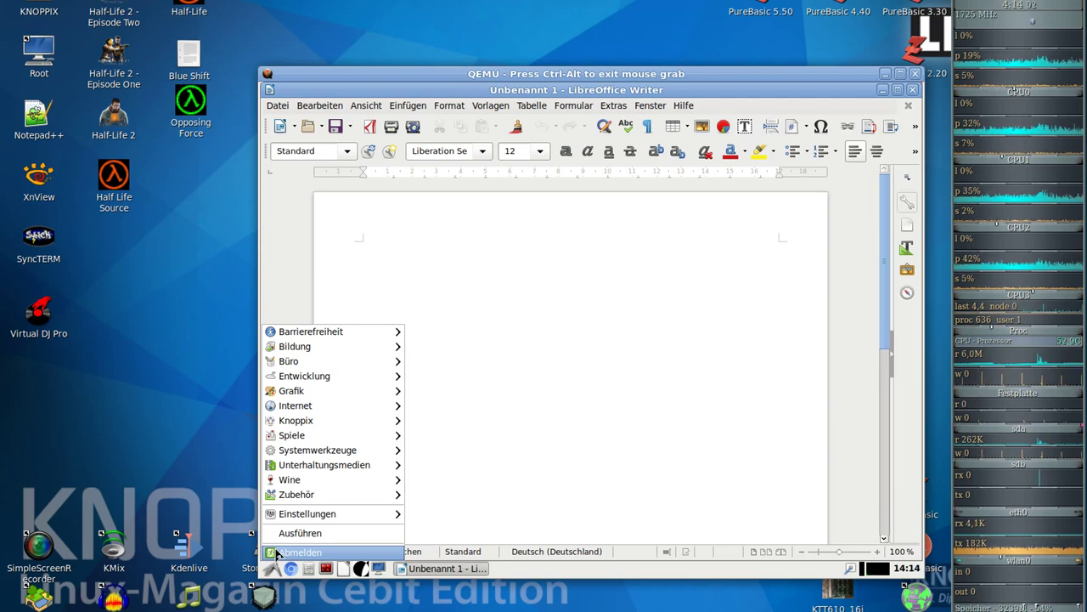
{"action": "left_click", "coordinate": [915, 90]}
{"action": "left_click", "coordinate": [914, 90]}
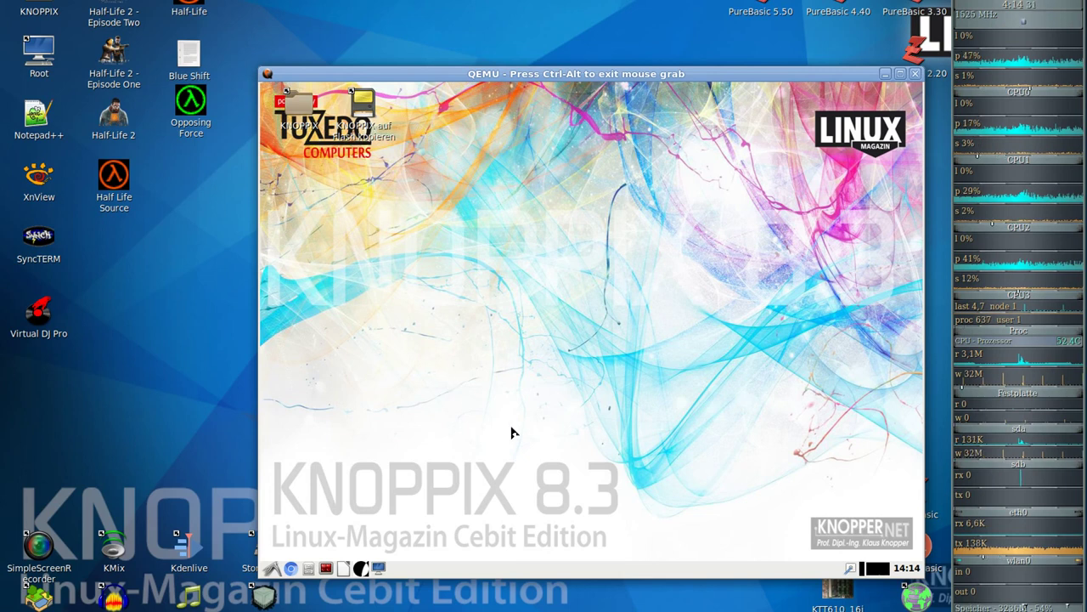
View the wallpaper chooser from the guest's desktop settings and leave it without choosing an image
{"action": "right_click", "coordinate": [606, 317]}
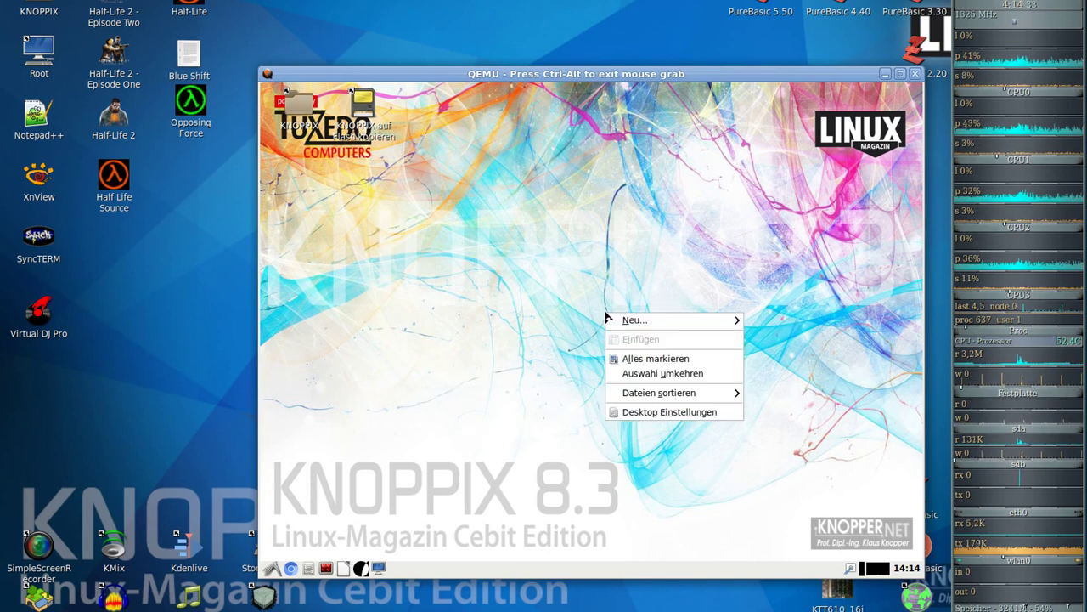
{"action": "left_click", "coordinate": [656, 414]}
{"action": "left_click", "coordinate": [673, 261]}
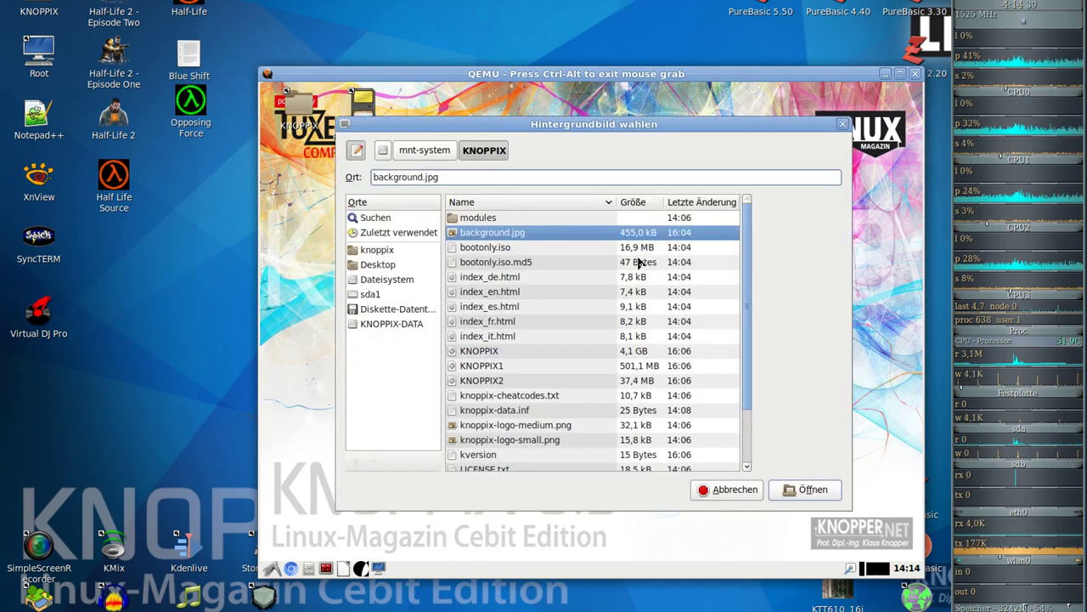
{"action": "left_click", "coordinate": [703, 490]}
{"action": "left_click", "coordinate": [762, 171]}
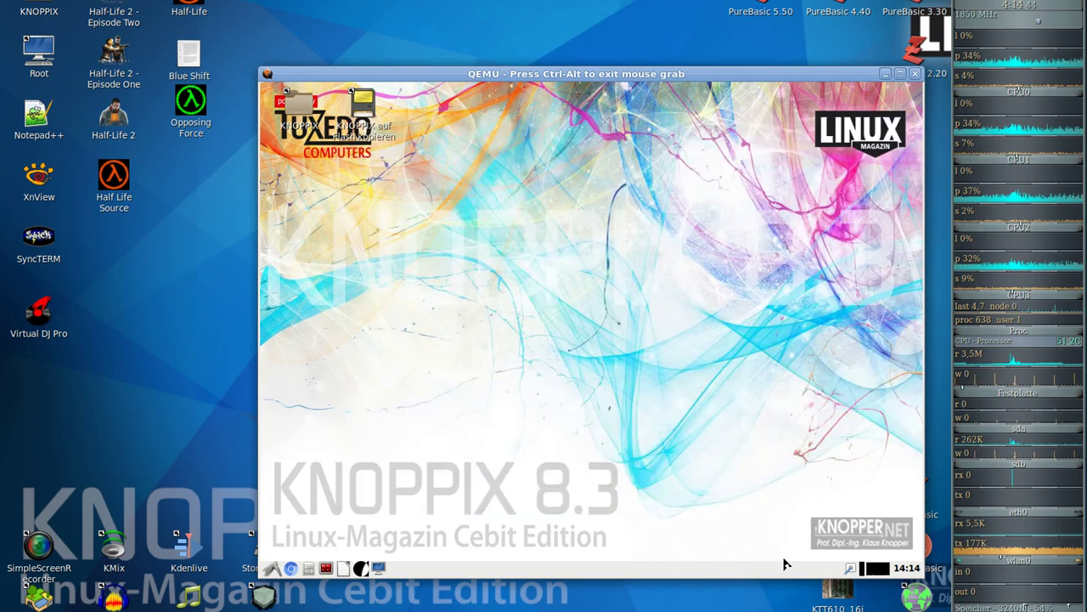
Select the two guest desktop icons together twice, clearing the selection each time
{"action": "left_click_drag", "start_coordinate": [425, 213], "coordinate": [281, 94]}
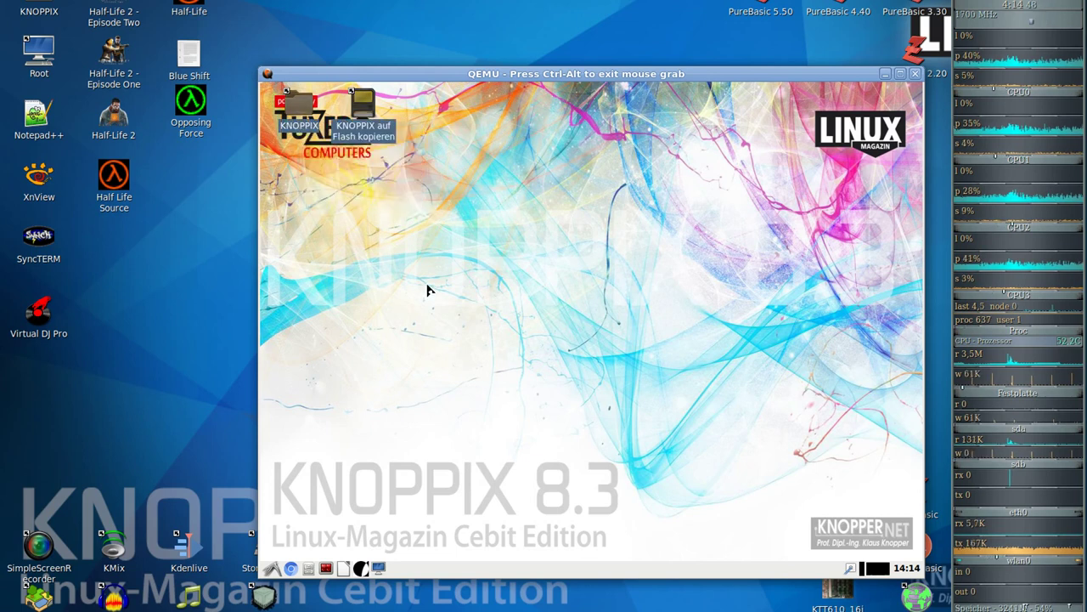
{"action": "left_click", "coordinate": [476, 300]}
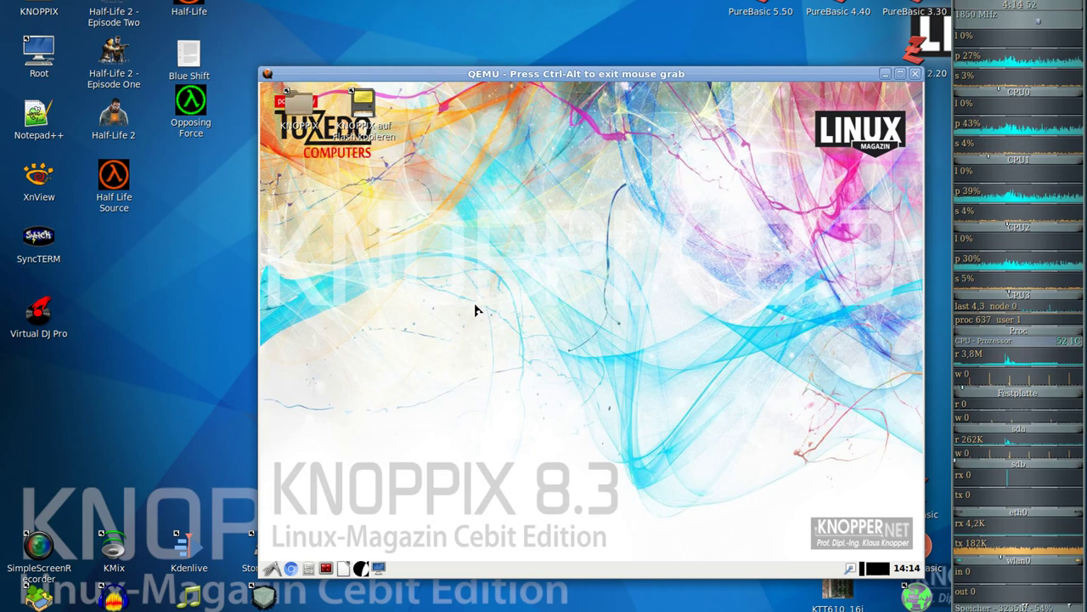
{"action": "left_click_drag", "start_coordinate": [481, 310], "coordinate": [277, 88]}
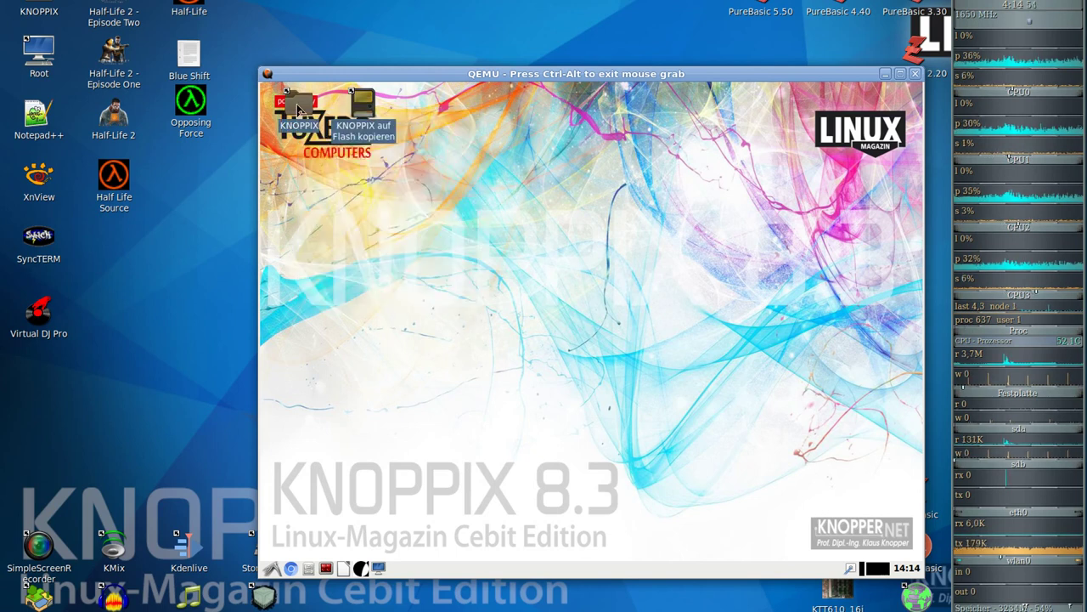
{"action": "left_click", "coordinate": [273, 270]}
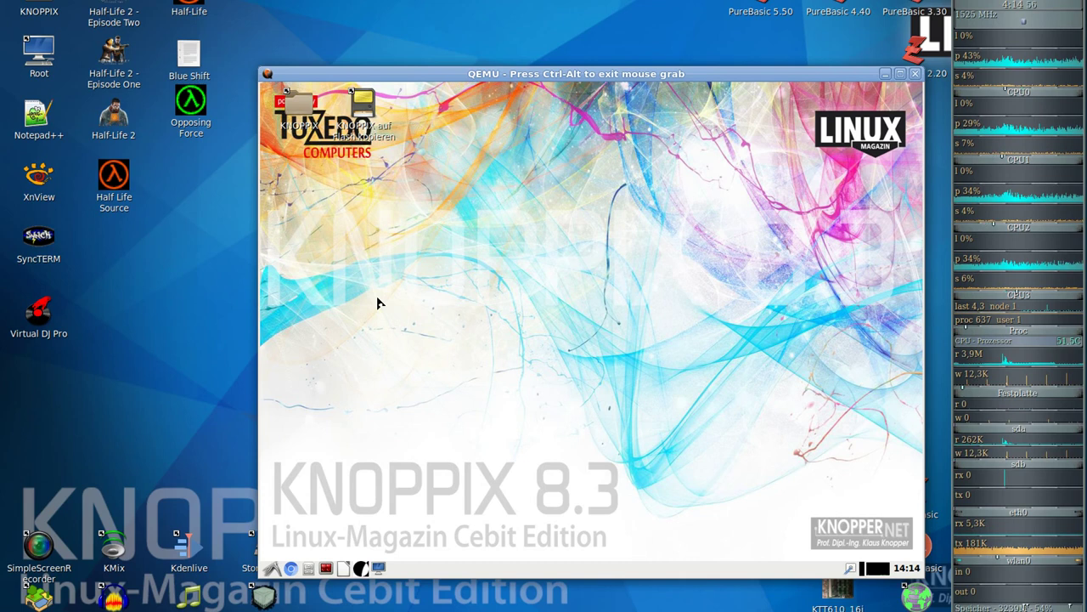
Leave the virtual machine, hide its window, select the group of host desktop icons and clear the selection
{"action": "key", "text": "ctrl+alt"}
{"action": "key", "text": "alt+F4"}
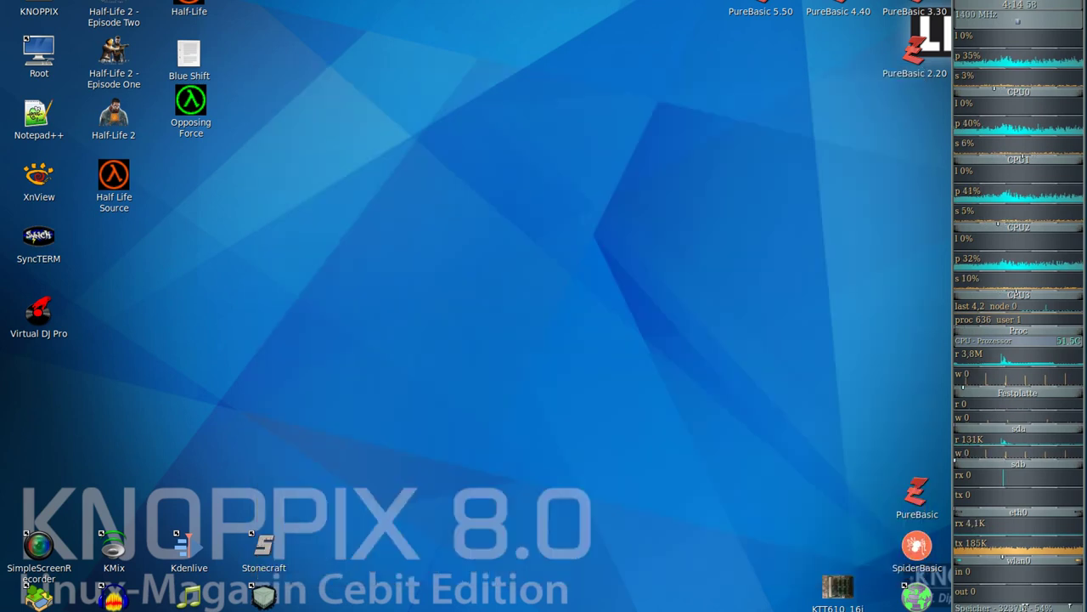
{"action": "left_click_drag", "start_coordinate": [392, 347], "coordinate": [19, 43]}
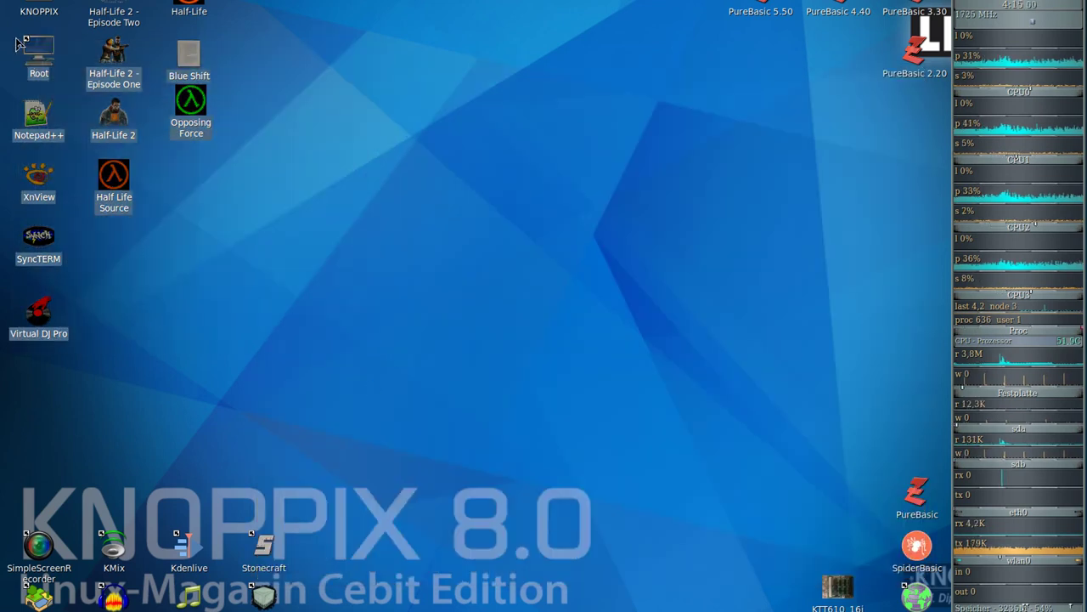
{"action": "left_click", "coordinate": [155, 352]}
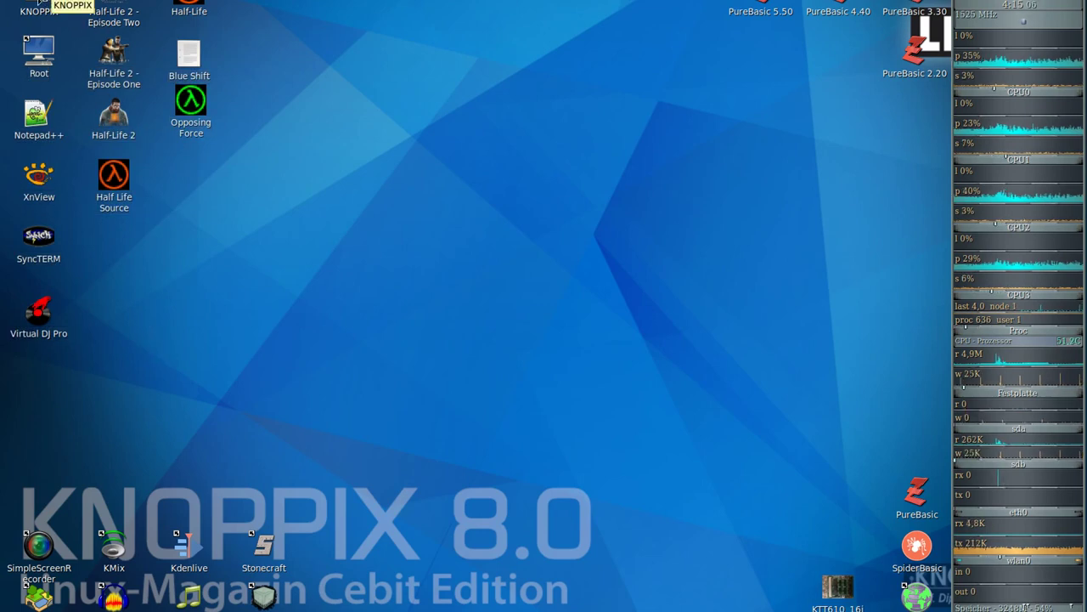
Move the host desktop's KNOPPIX folder to an empty area and back to its original place
{"action": "left_click_drag", "start_coordinate": [47, 4], "coordinate": [302, 377]}
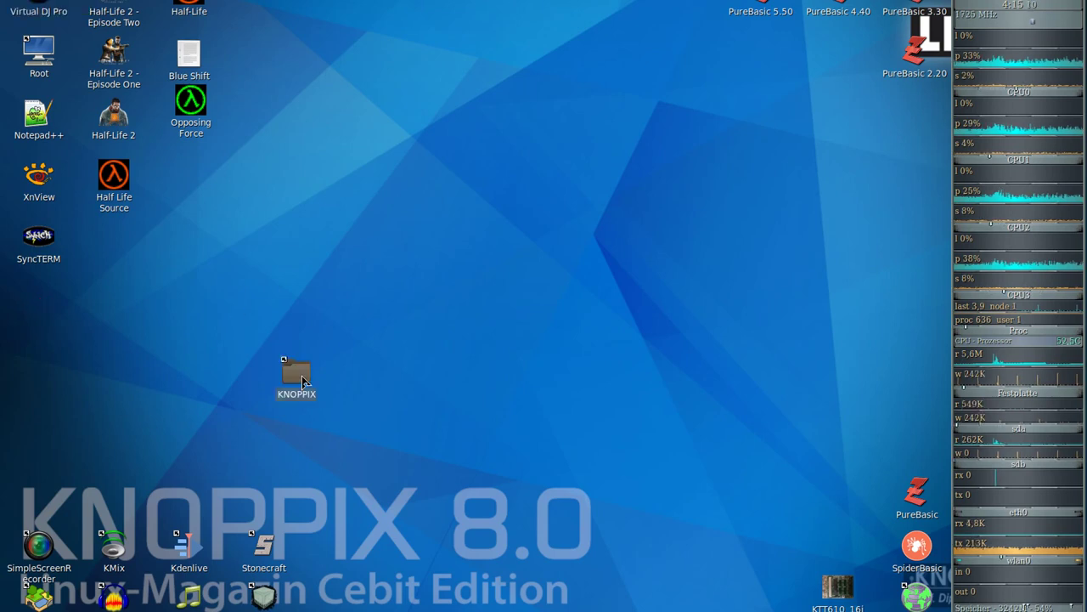
{"action": "left_click", "coordinate": [570, 462]}
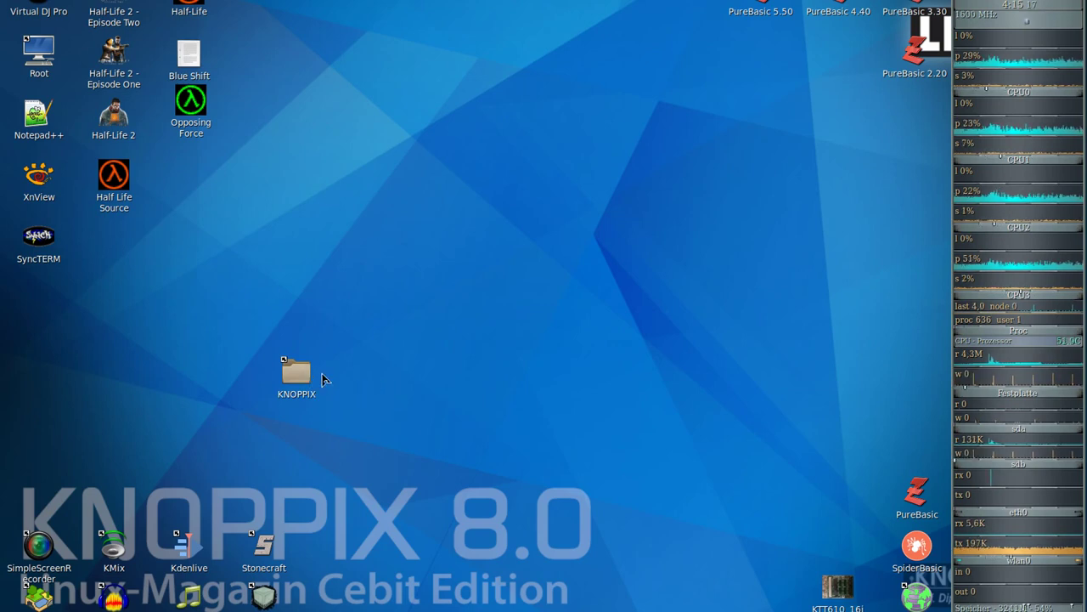
{"action": "left_click_drag", "start_coordinate": [291, 370], "coordinate": [83, 63]}
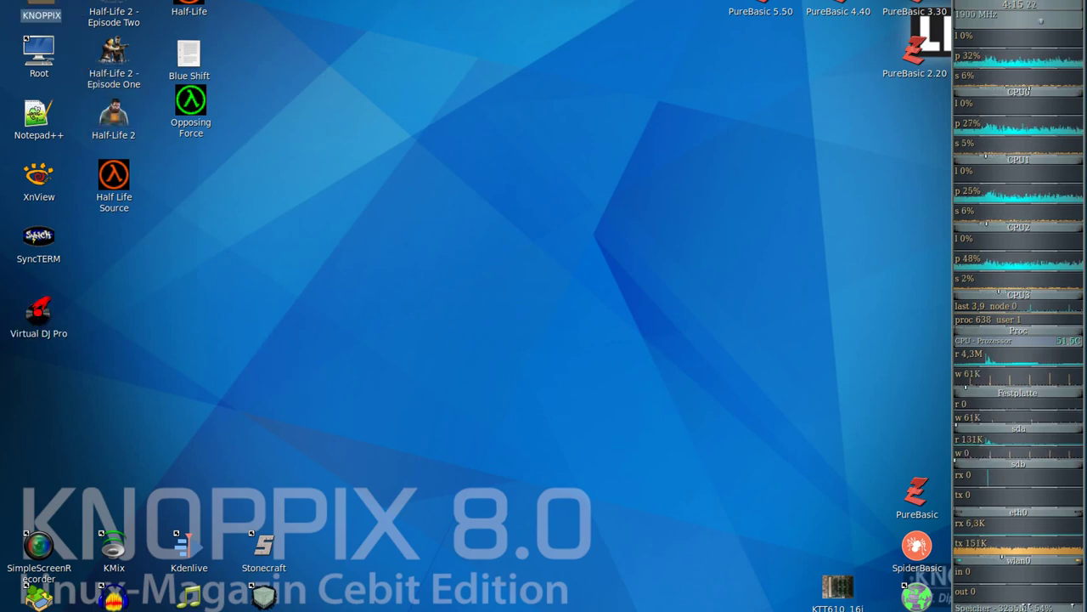
Turn off "Aktuelle Position merken" for the KNOPPIX folder on the host desktop
{"action": "right_click", "coordinate": [51, 10]}
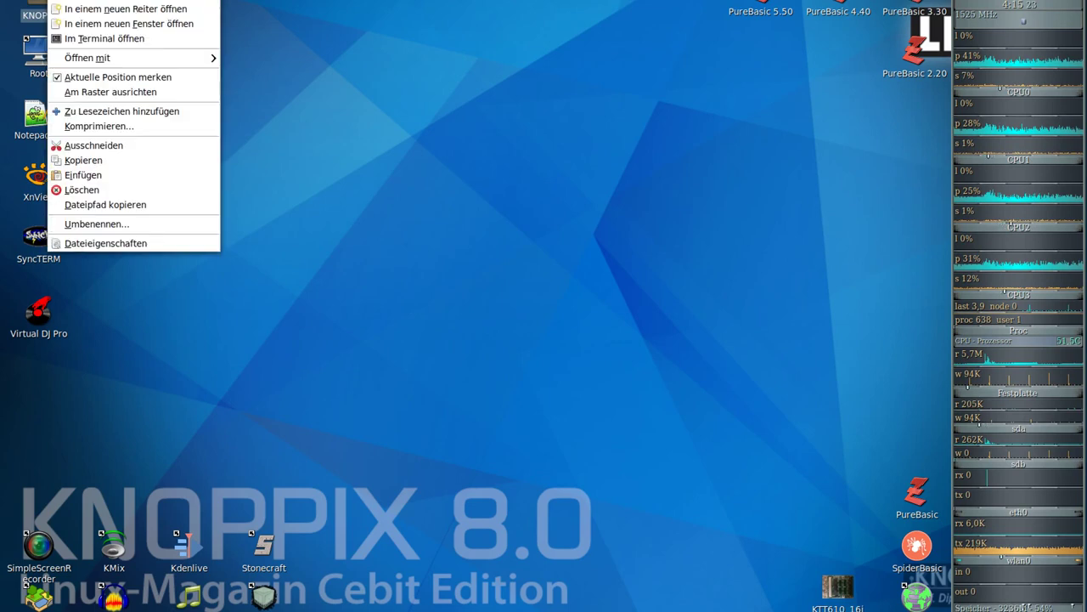
{"action": "left_click", "coordinate": [122, 79]}
{"action": "left_click", "coordinate": [332, 248]}
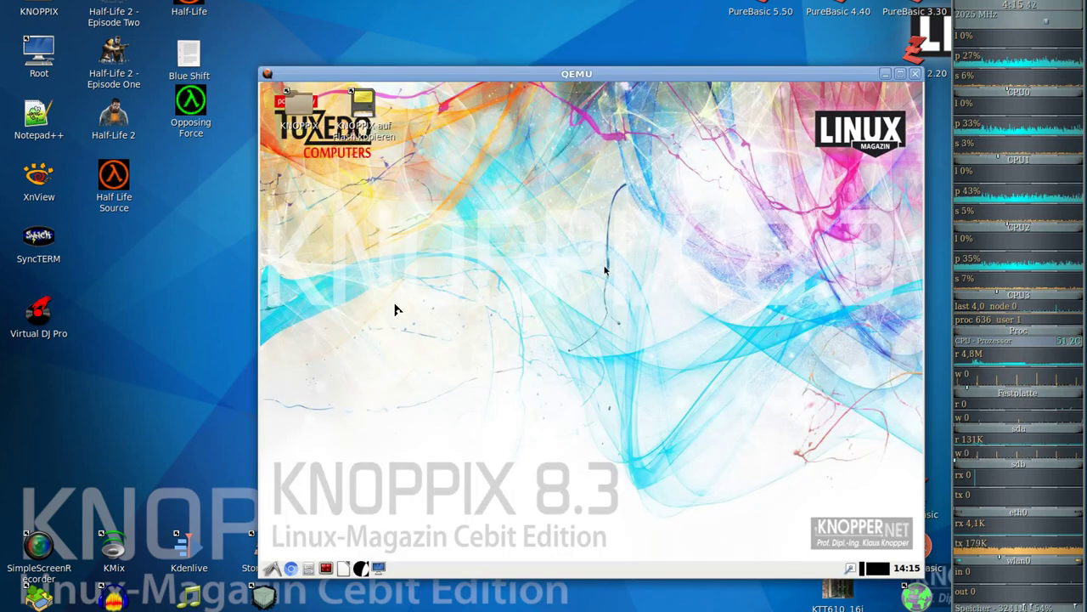
Return to the virtual machine and start KNOPPIX-Desktop Auswahl/Neustart
{"action": "left_click", "coordinate": [490, 173]}
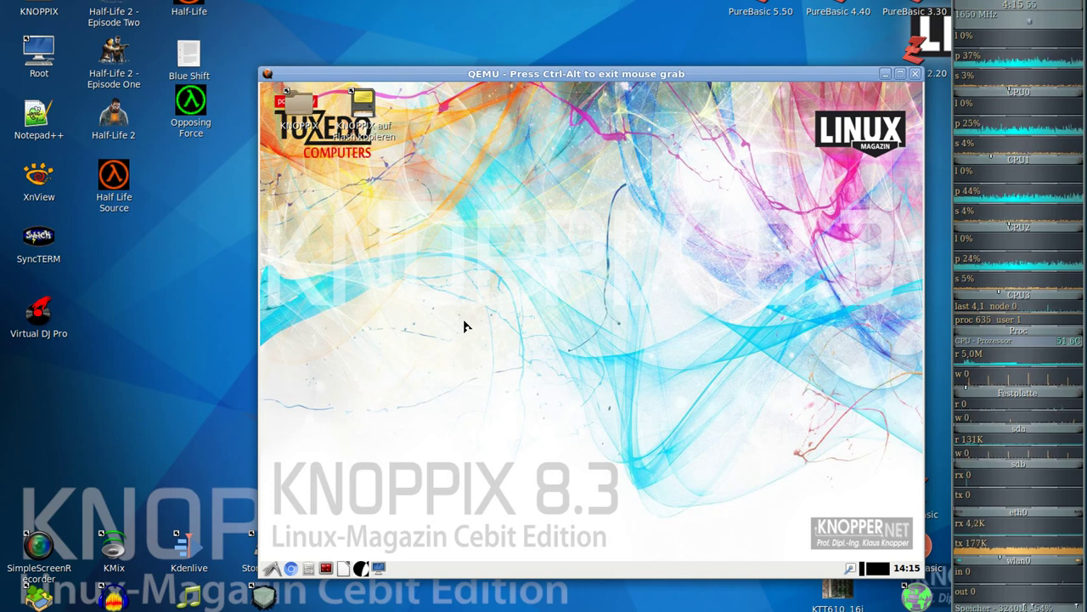
{"action": "left_click_drag", "start_coordinate": [523, 154], "coordinate": [750, 416]}
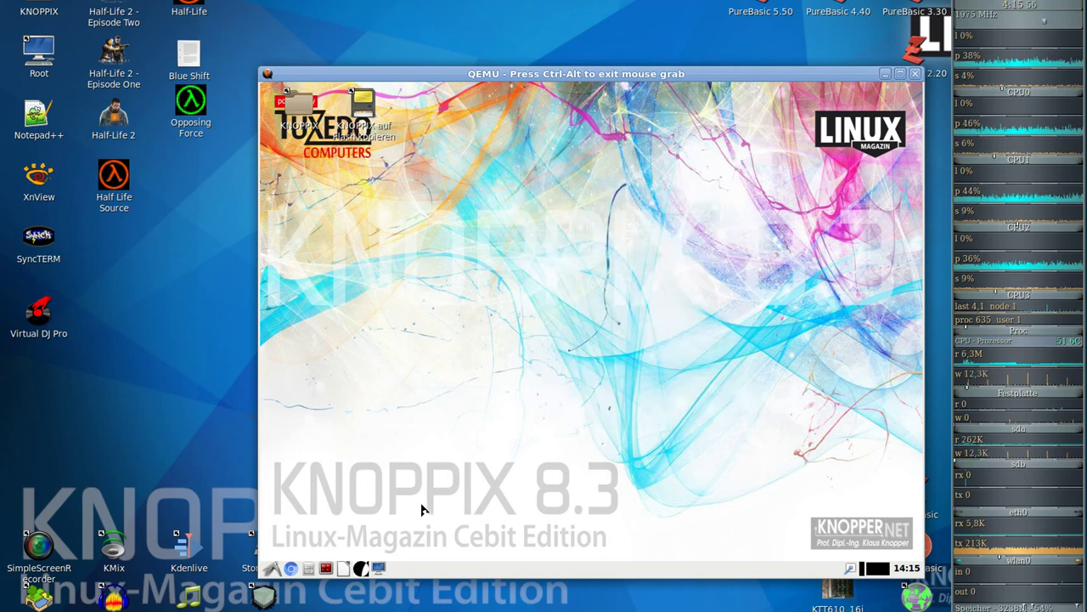
{"action": "left_click", "coordinate": [277, 568]}
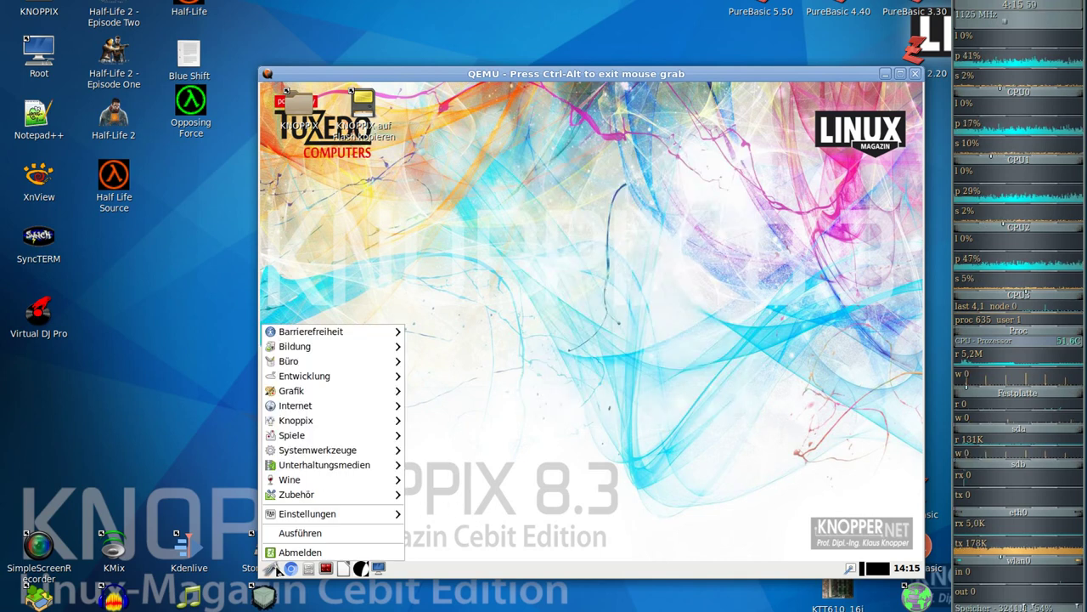
{"action": "mouse_move", "coordinate": [316, 425]}
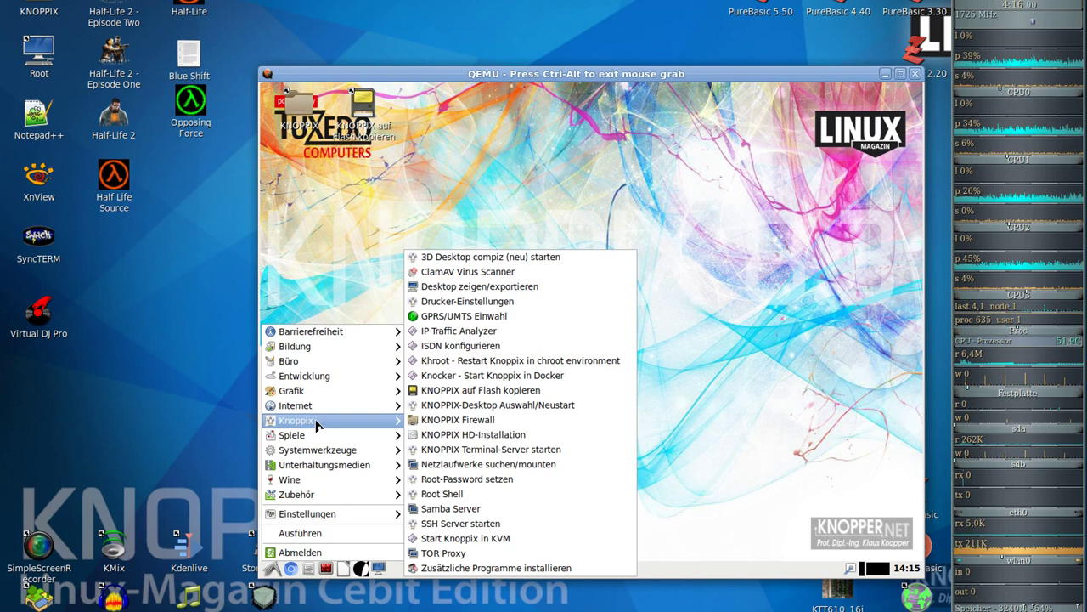
{"action": "left_click", "coordinate": [469, 419]}
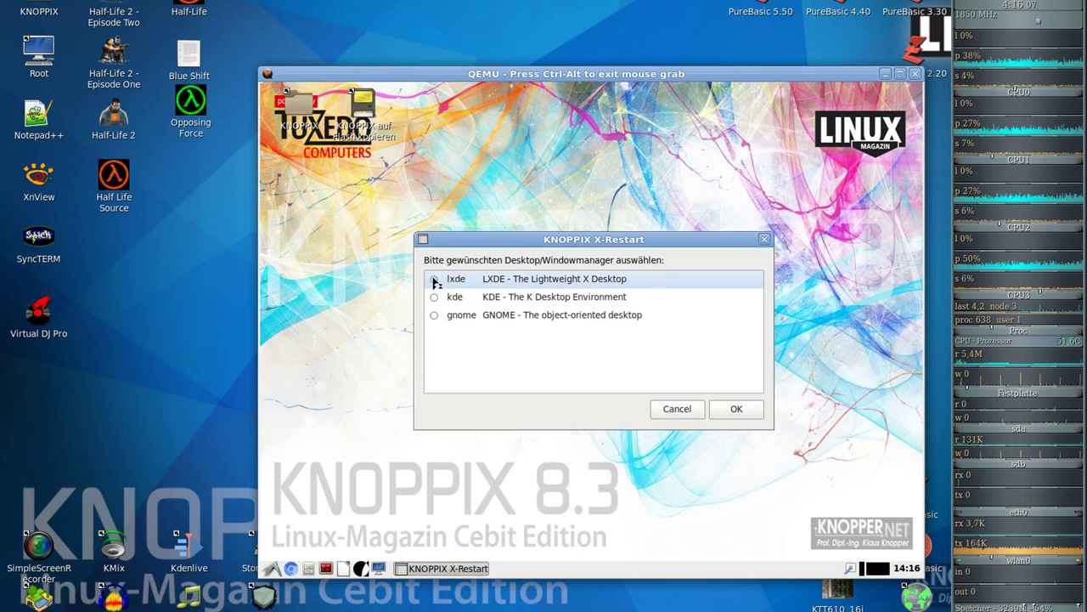
Choose "GNOME - The object-oriented desktop" in KNOPPIX X-Restart and confirm the desktop restart
{"action": "left_click", "coordinate": [271, 568]}
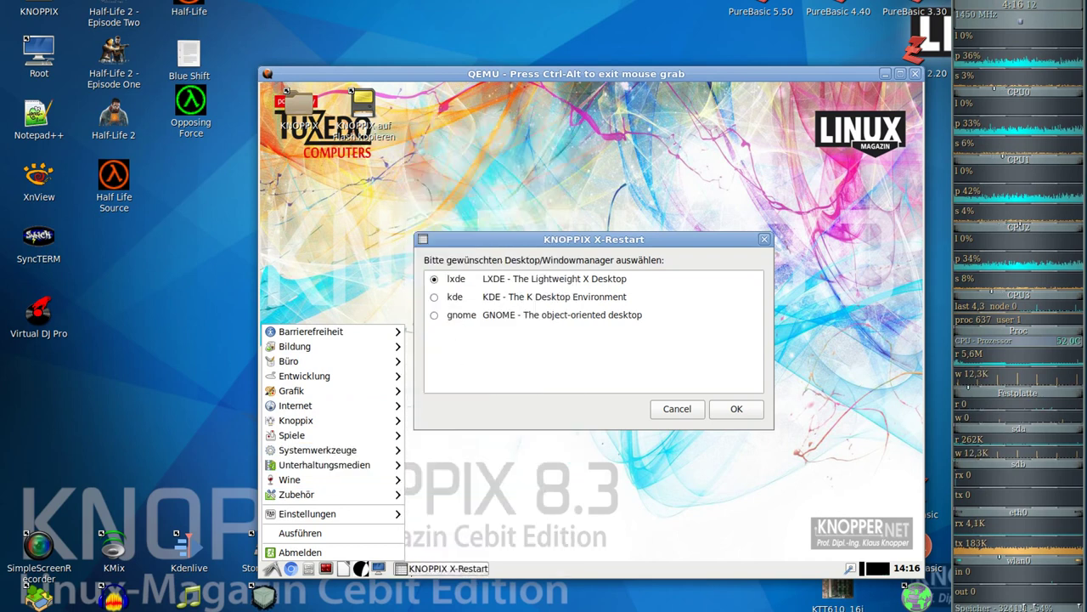
{"action": "left_click", "coordinate": [462, 321]}
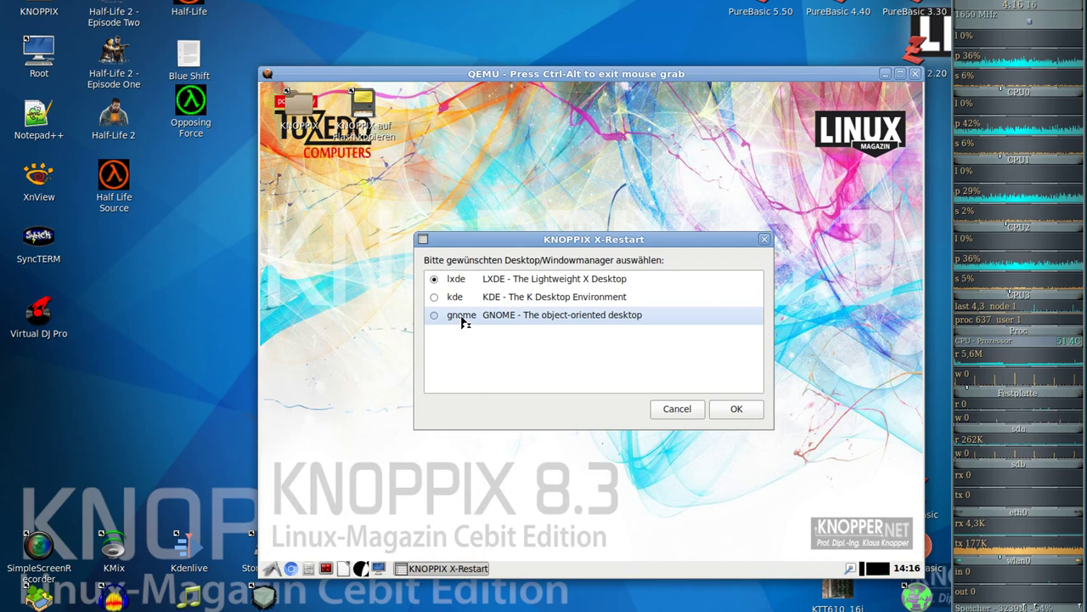
{"action": "left_click", "coordinate": [435, 317]}
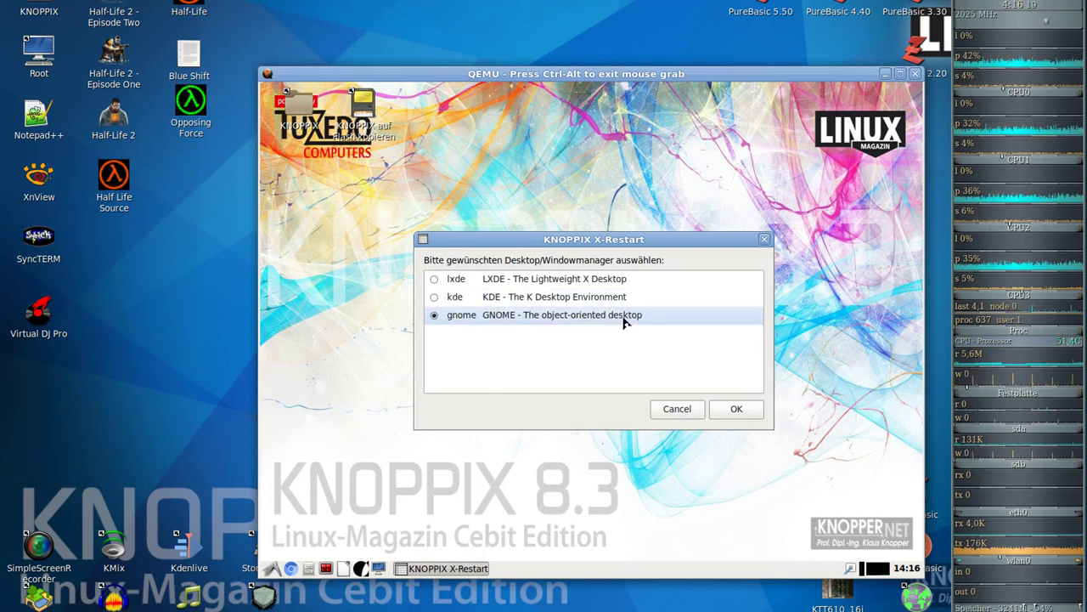
{"action": "left_click", "coordinate": [737, 412]}
{"action": "left_click", "coordinate": [762, 373]}
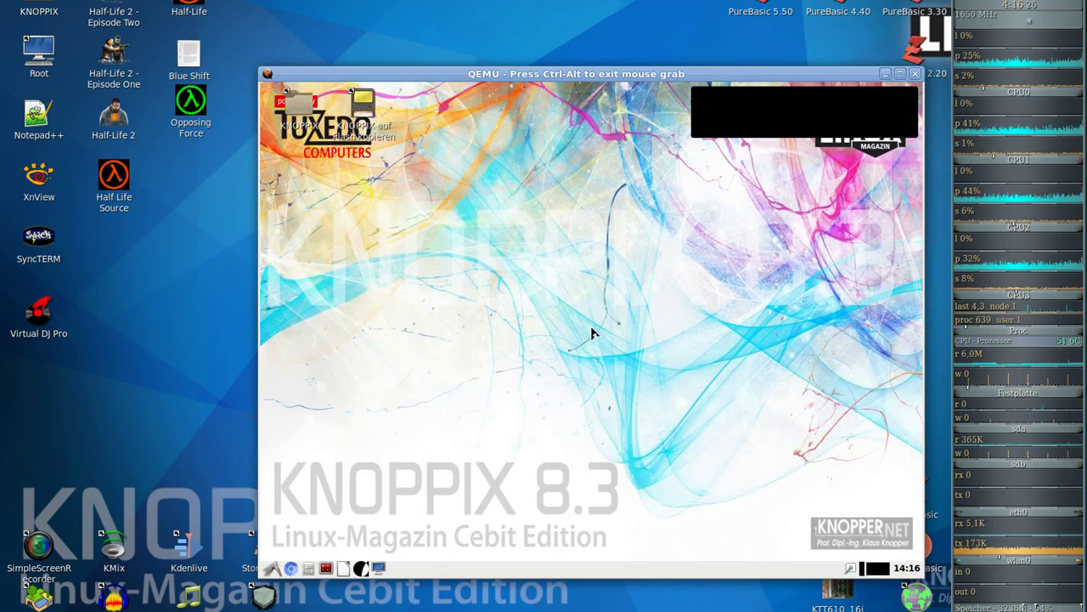
{"action": "left_click_drag", "start_coordinate": [493, 301], "coordinate": [746, 414]}
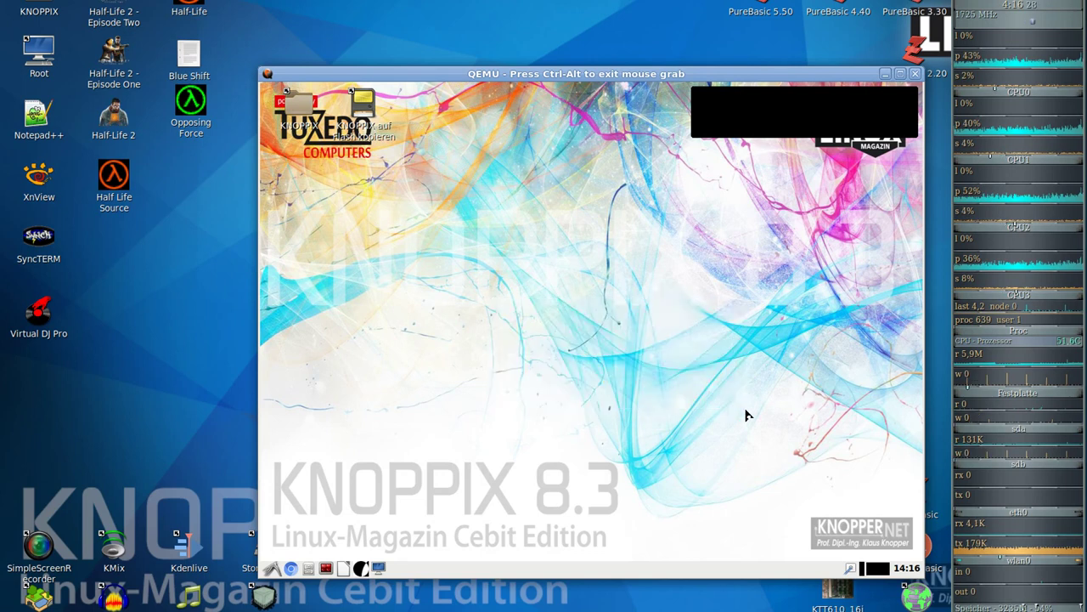
{"action": "left_click", "coordinate": [274, 566]}
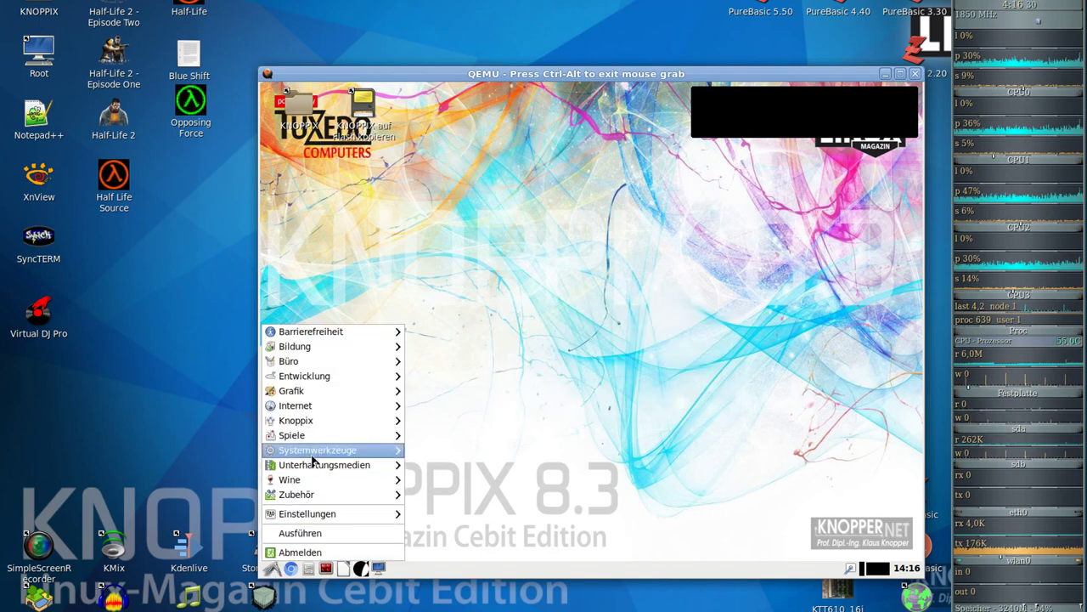
{"action": "mouse_move", "coordinate": [315, 422]}
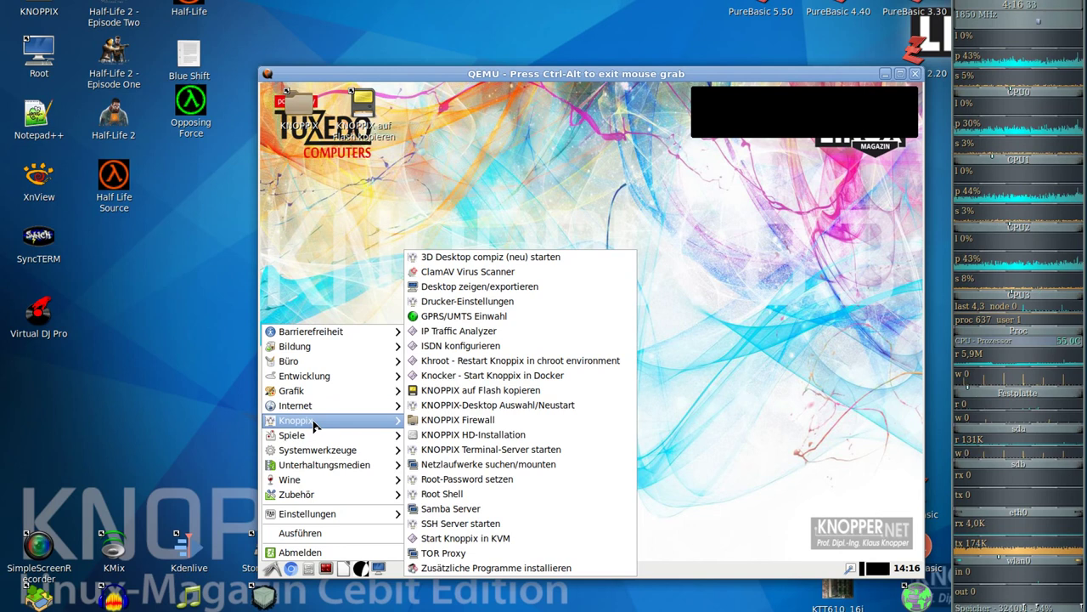
{"action": "left_click", "coordinate": [514, 405]}
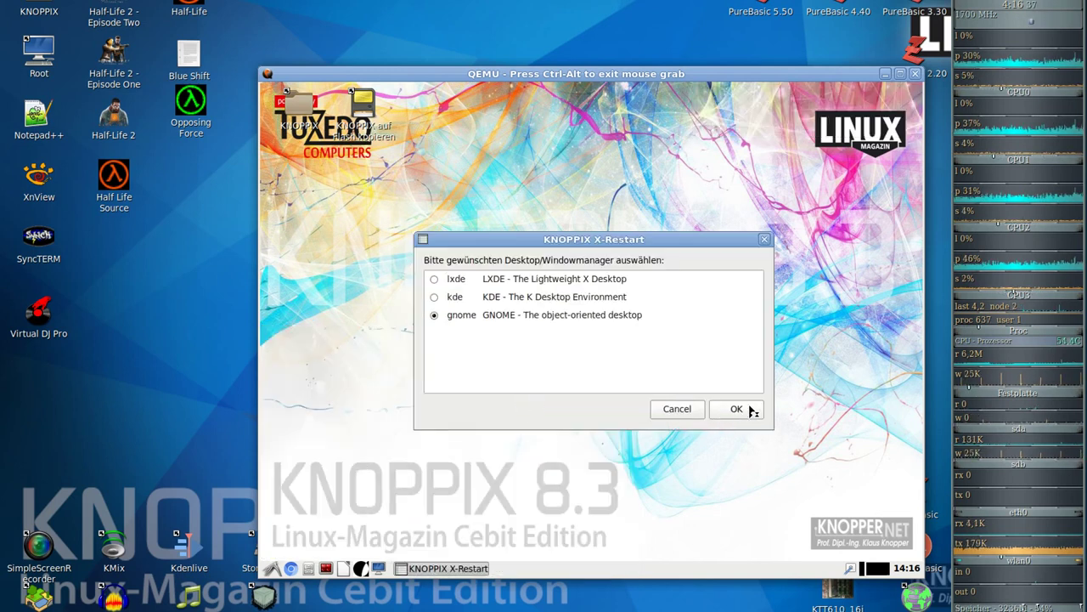
{"action": "left_click", "coordinate": [736, 408]}
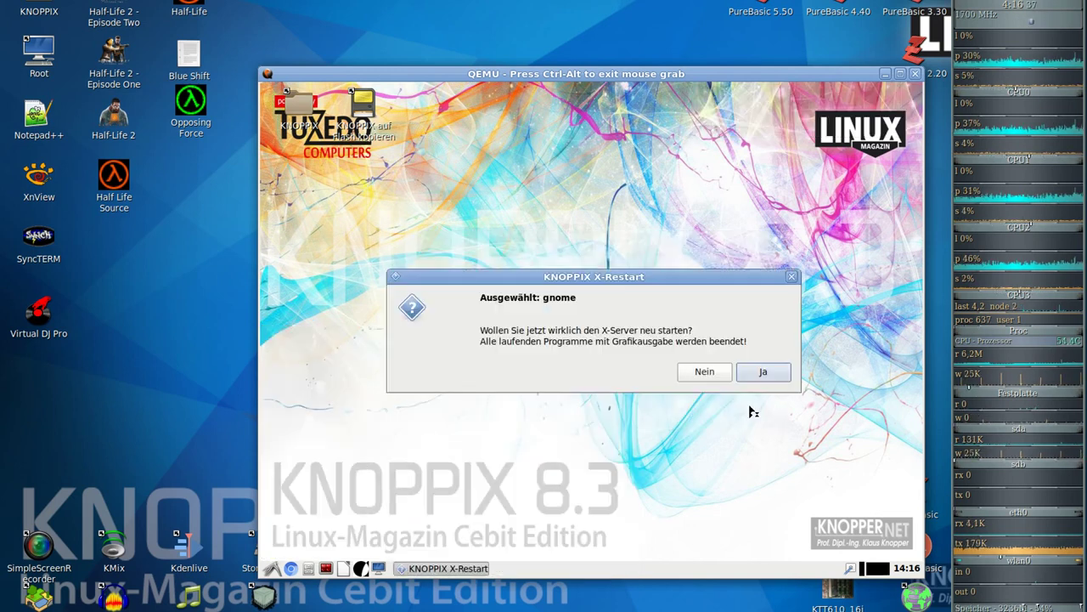
{"action": "left_click", "coordinate": [706, 374]}
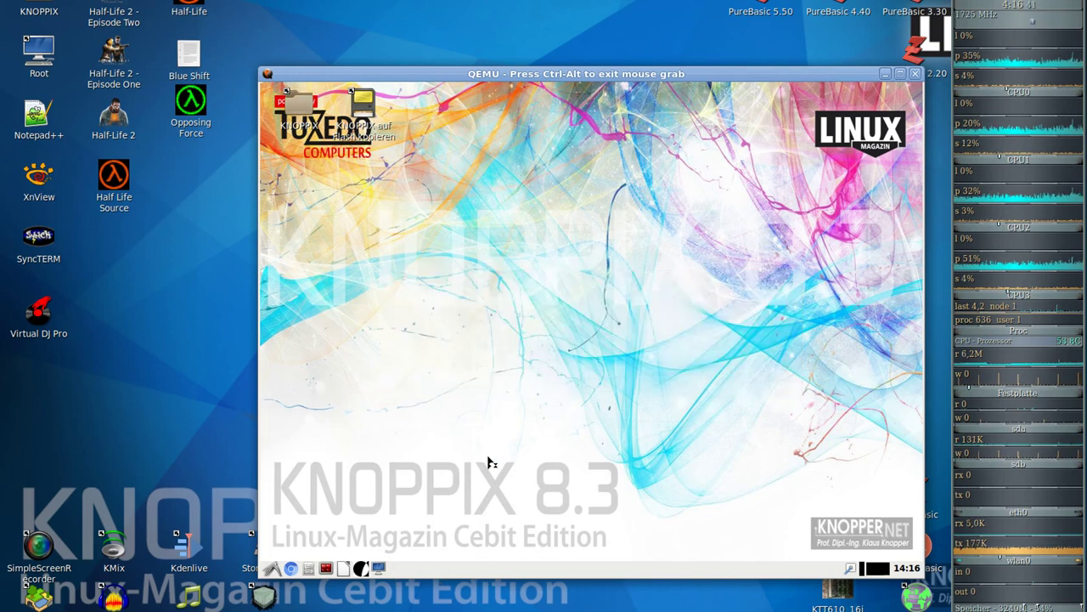
Shut down the Knoppix guest through its LXDE logout dialog
{"action": "left_click", "coordinate": [272, 566]}
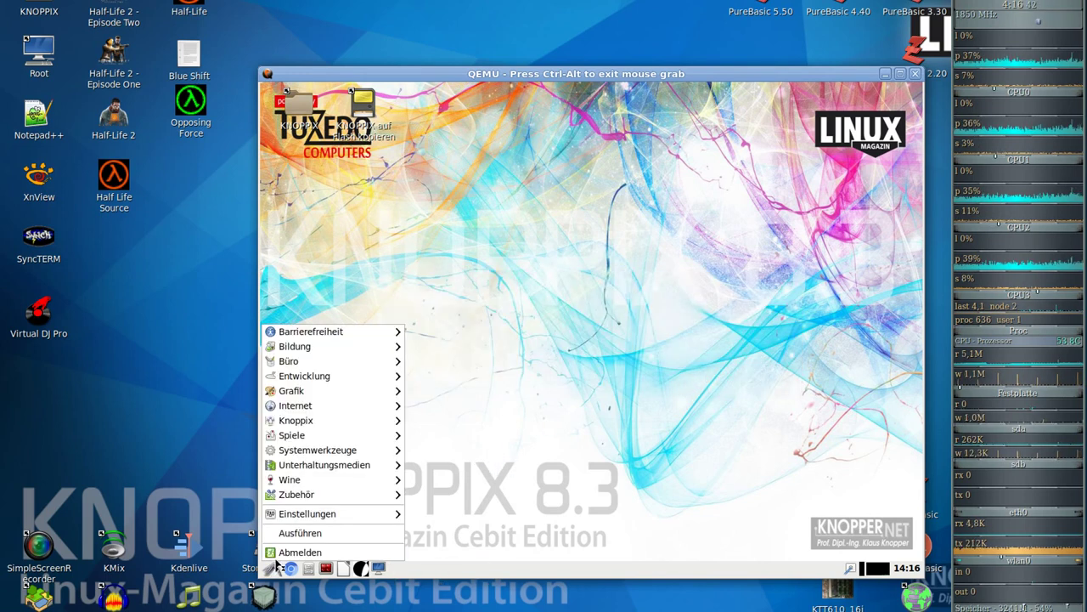
{"action": "left_click", "coordinate": [285, 554]}
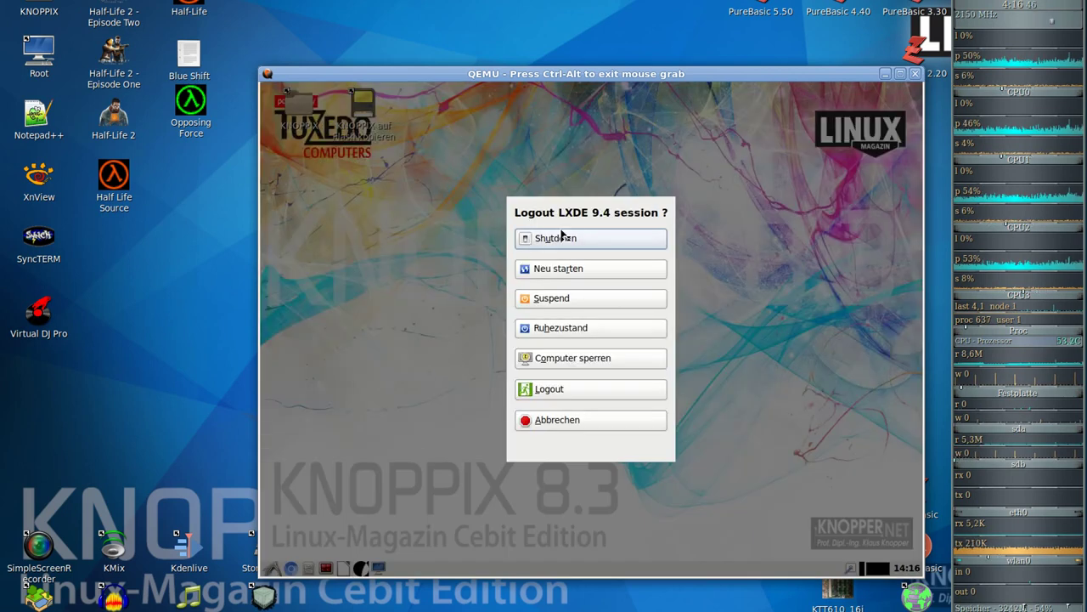
{"action": "left_click", "coordinate": [570, 243]}
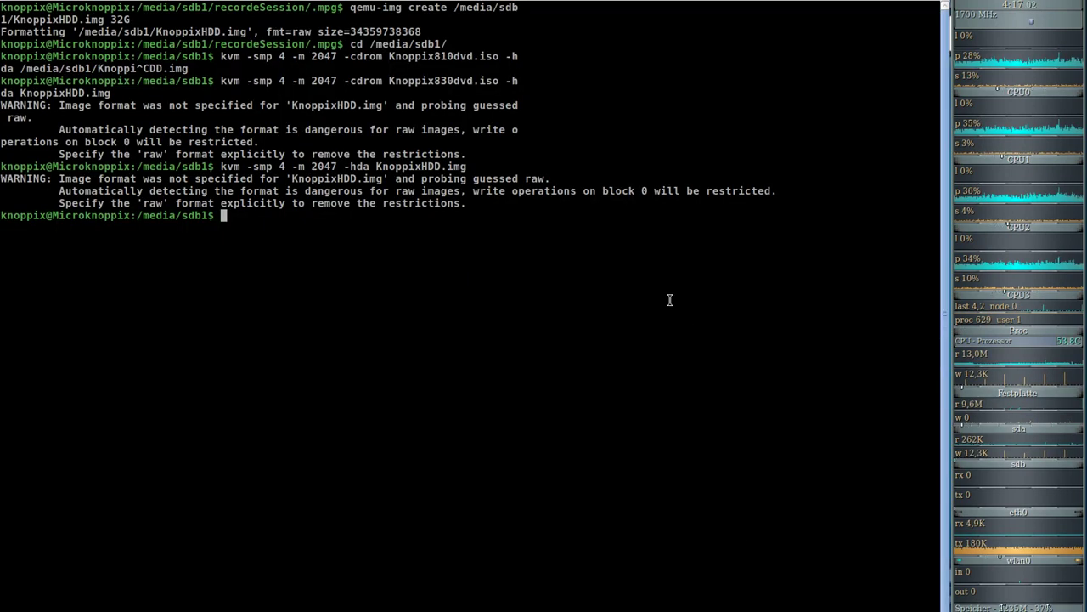
Recall the last kvm command and insert the option "-vga virtio" before "-hda KnoppixHDD.img"
{"action": "key", "text": "Up"}
{"action": "key", "text": "Left"}
{"action": "key", "text": "Left"}
{"action": "key", "text": "Left"}
{"action": "key", "text": "Left"}
{"action": "key", "text": "Left"}
{"action": "key", "text": "Left"}
{"action": "key", "text": "Left"}
{"action": "key", "text": "Left"}
{"action": "key", "text": "Left"}
{"action": "key", "text": "Left"}
{"action": "key", "text": "Left"}
{"action": "key", "text": "Left"}
{"action": "key", "text": "Left"}
{"action": "key", "text": "Left"}
{"action": "key", "text": "Left"}
{"action": "key", "text": "Left"}
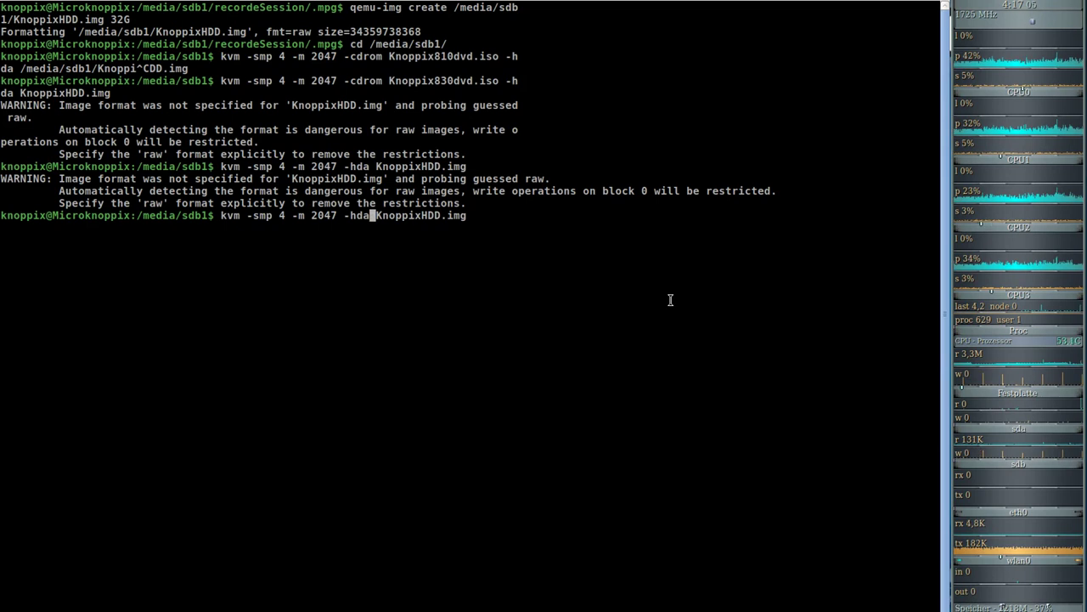
{"action": "key", "text": "Left"}
{"action": "key", "text": "Left"}
{"action": "key", "text": "Left"}
{"action": "type", "text": "-"}
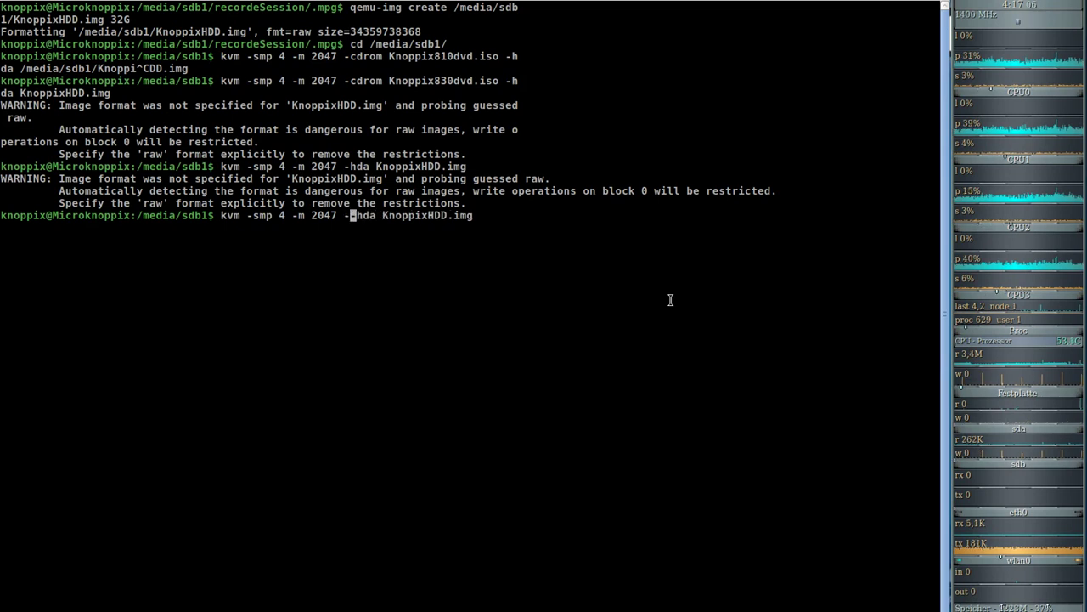
{"action": "type", "text": "vga vir"}
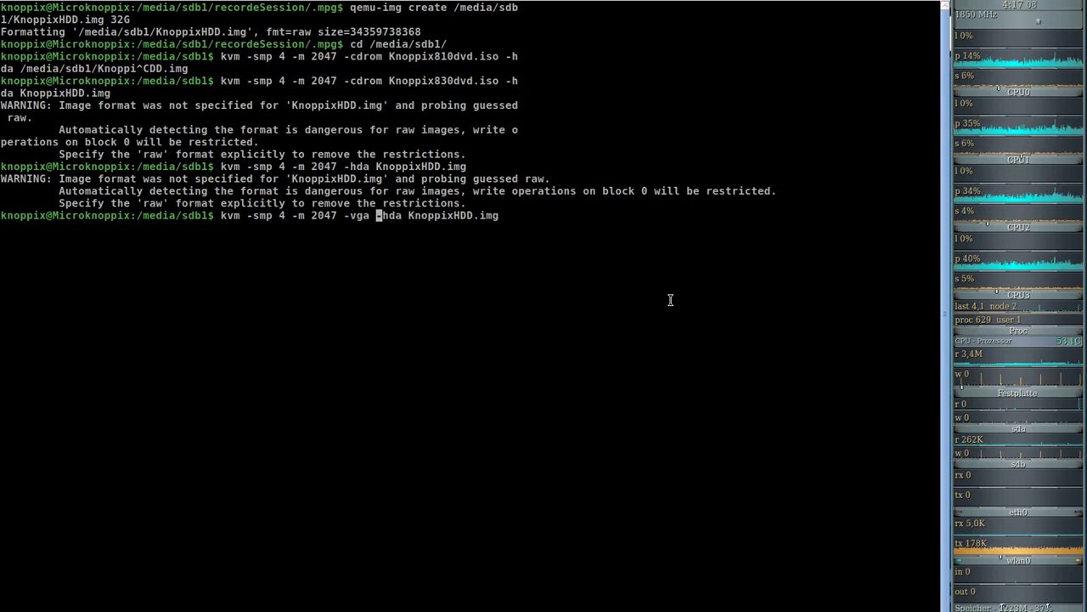
{"action": "type", "text": "tio"}
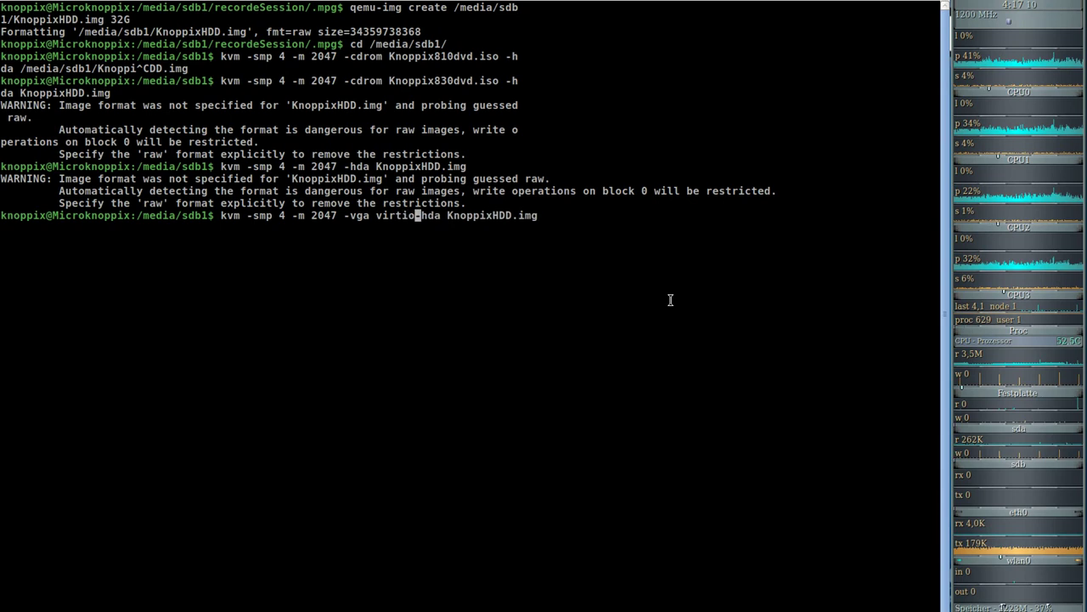
Clear and re-enter "virtio" as the -vga value, and run the command to boot the virtual machine from KnoppixHDD.img
{"action": "key", "text": "BackSpace"}
{"action": "key", "text": "BackSpace"}
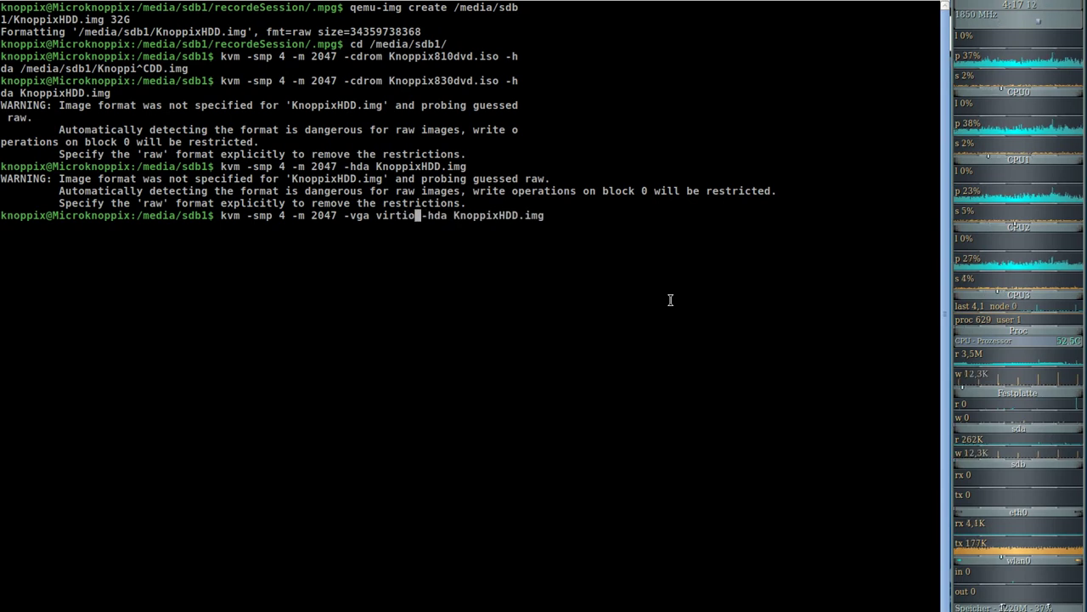
{"action": "key", "text": "BackSpace"}
{"action": "key", "text": "BackSpace"}
{"action": "key", "text": "BackSpace"}
{"action": "key", "text": "BackSpace"}
{"action": "key", "text": "BackSpace"}
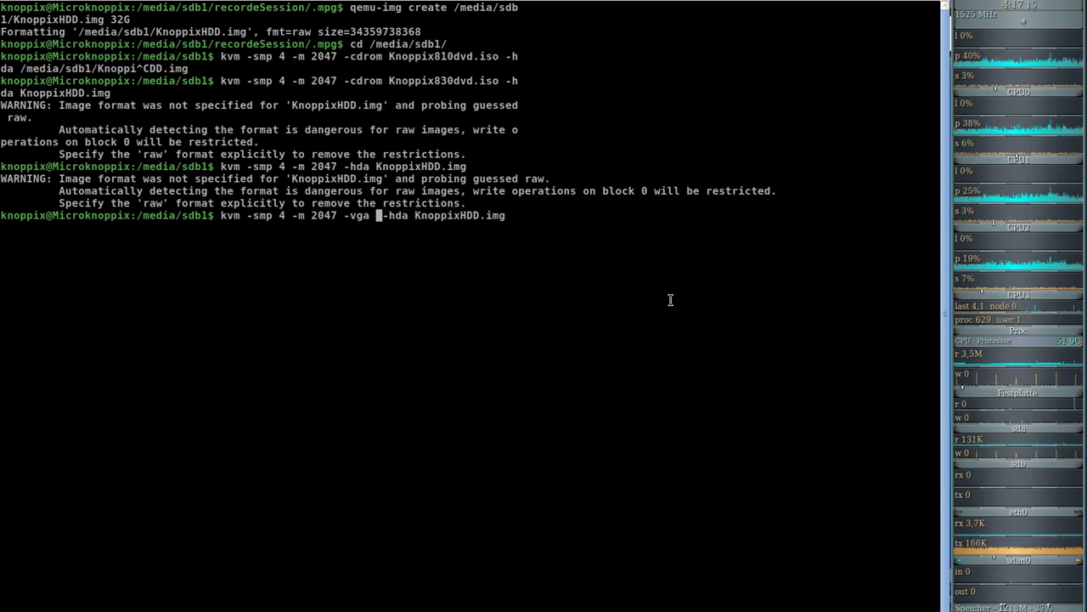
{"action": "type", "text": "vir"}
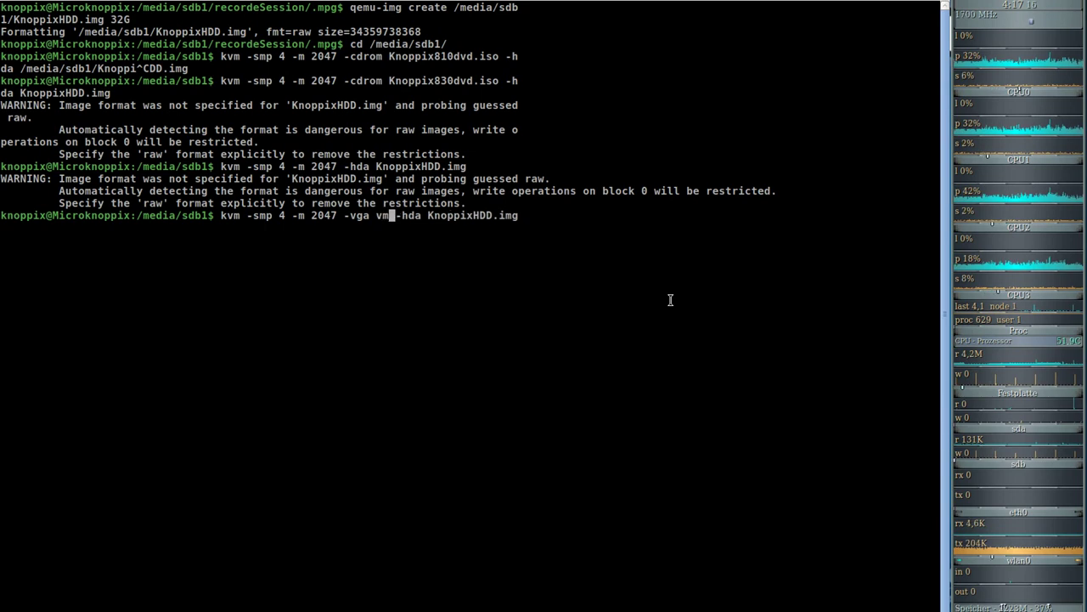
{"action": "type", "text": "tio"}
{"action": "key", "text": "Return"}
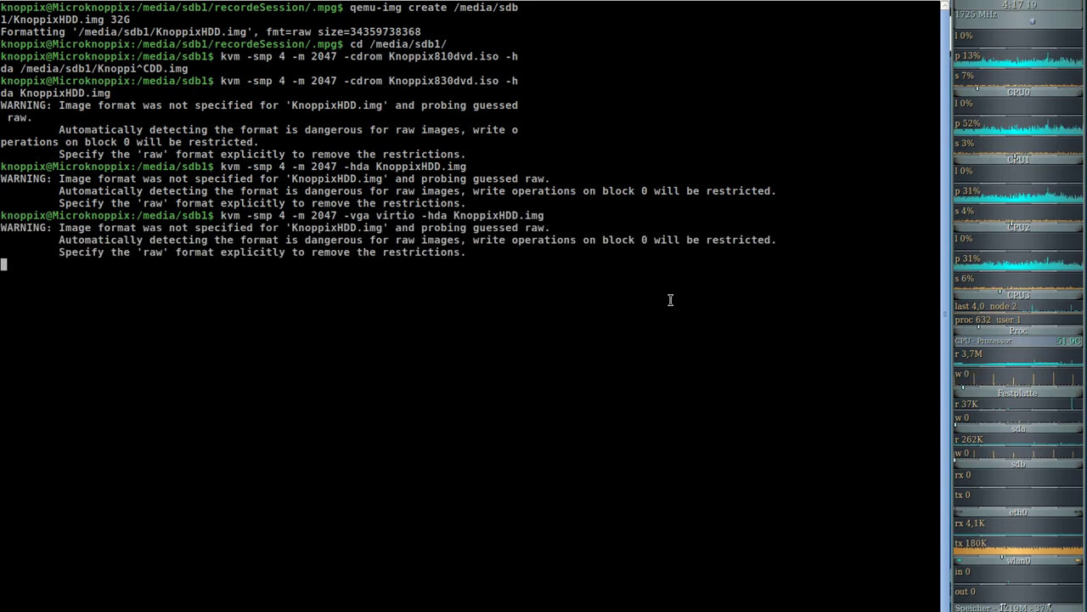
{"action": "key", "text": "Return"}
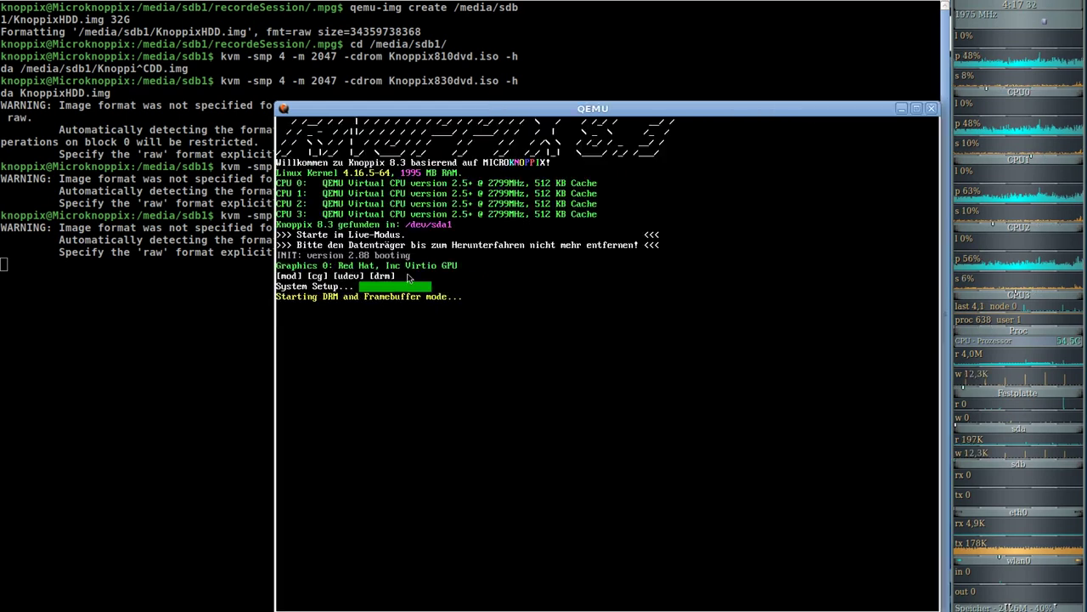
Move the QEMU window up so the whole guest desktop fits on screen, and let the guest capture the mouse
{"action": "left_click_drag", "start_coordinate": [492, 110], "coordinate": [461, 74]}
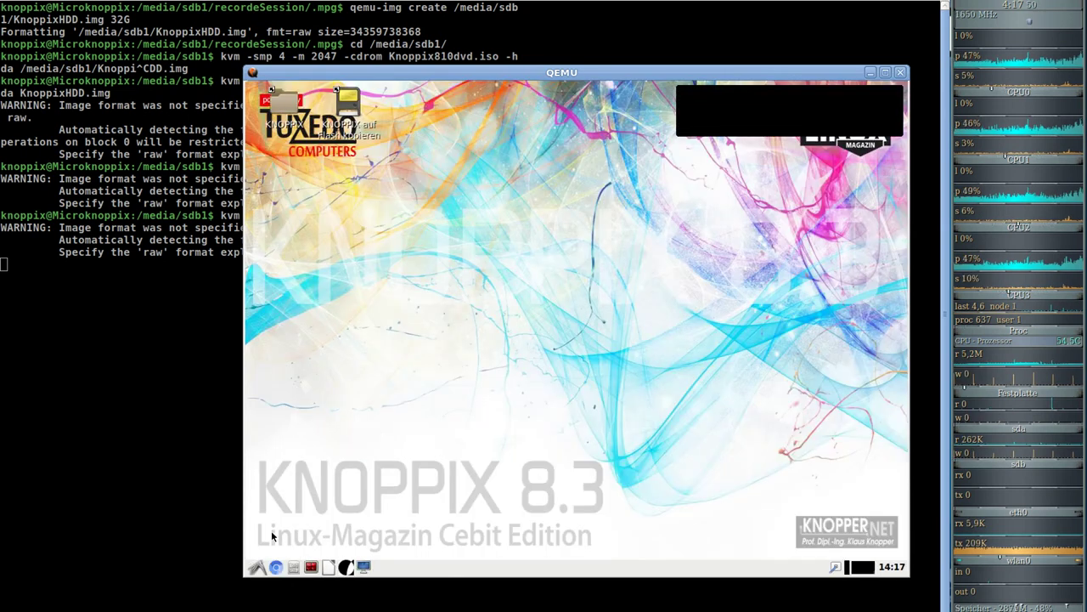
{"action": "left_click", "coordinate": [265, 563]}
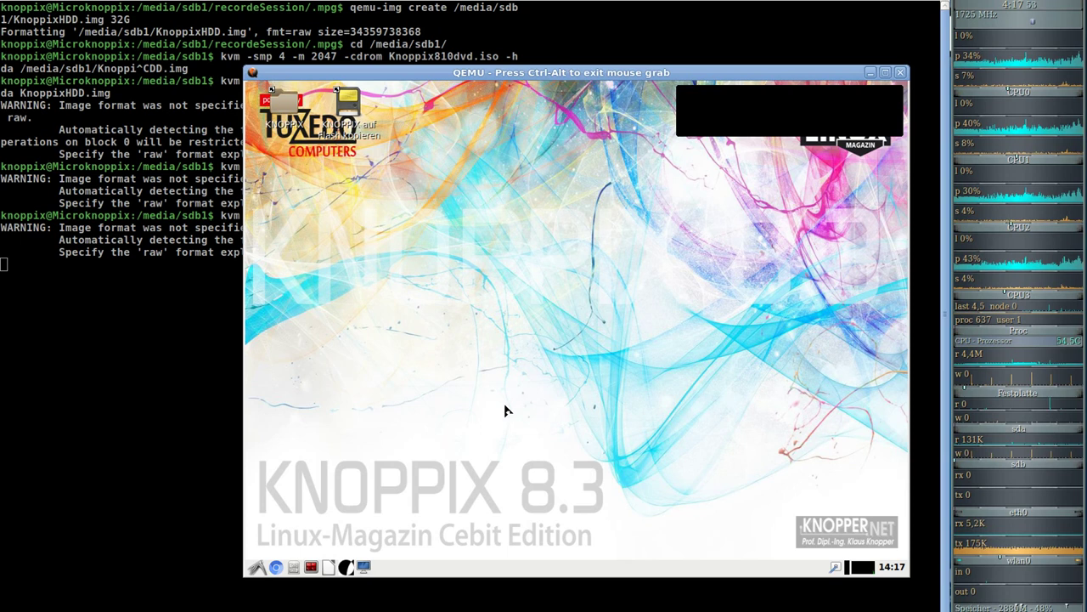